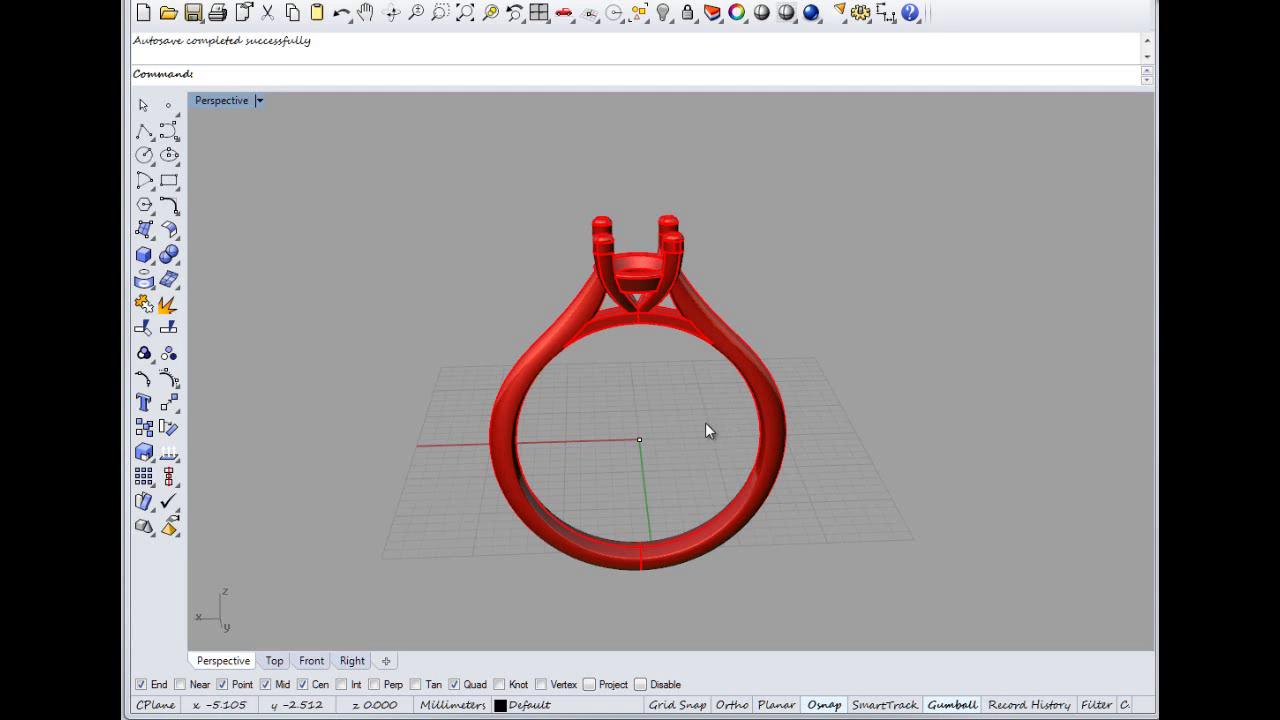
Examine the four-prong ring's head, shoulders and band from several sides, both close up and as a whole
{"action": "right_click_drag", "start_coordinate": [607, 467], "coordinate": [797, 357]}
{"action": "right_click_drag", "start_coordinate": [708, 256], "coordinate": [697, 281]}
{"action": "scroll", "coordinate": [697, 285], "scroll_direction": "up", "scroll_amount": 4}
{"action": "left_click", "coordinate": [681, 288]}
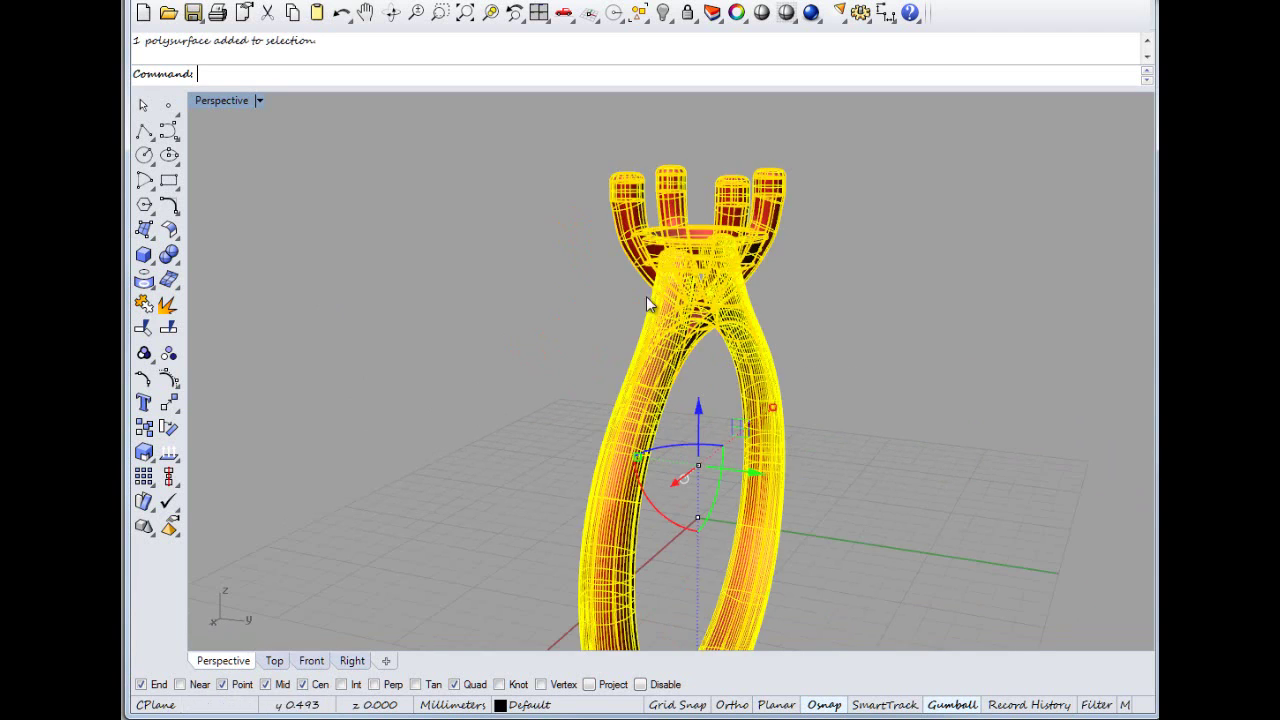
{"action": "left_click", "coordinate": [729, 347]}
{"action": "scroll", "coordinate": [833, 378], "scroll_direction": "down", "scroll_amount": 2}
{"action": "right_click_drag", "start_coordinate": [834, 378], "coordinate": [634, 292]}
{"action": "scroll", "coordinate": [602, 316], "scroll_direction": "up", "scroll_amount": 2}
{"action": "scroll", "coordinate": [602, 314], "scroll_direction": "down", "scroll_amount": 3}
{"action": "scroll", "coordinate": [640, 385], "scroll_direction": "down", "scroll_amount": 2}
{"action": "right_click_drag", "start_coordinate": [640, 381], "coordinate": [582, 350]}
{"action": "scroll", "coordinate": [650, 344], "scroll_direction": "up", "scroll_amount": 4}
{"action": "scroll", "coordinate": [646, 349], "scroll_direction": "down", "scroll_amount": 4}
{"action": "scroll", "coordinate": [660, 360], "scroll_direction": "up", "scroll_amount": 3}
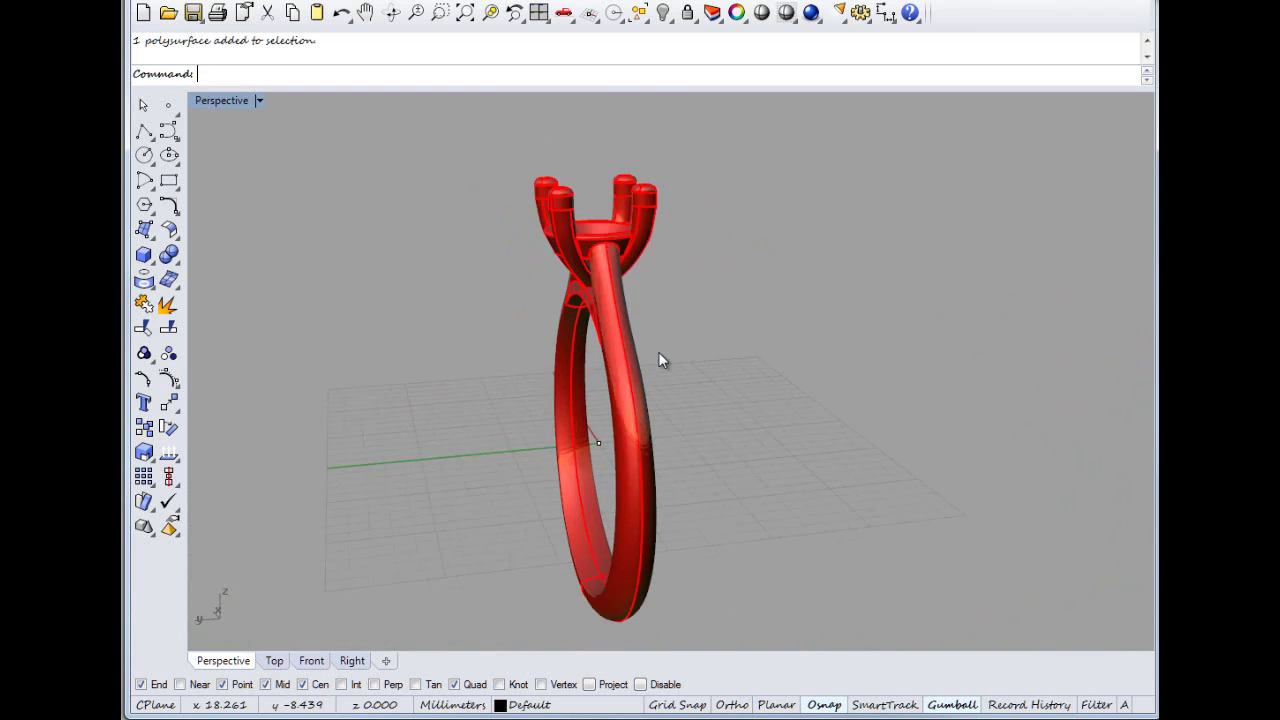
{"action": "scroll", "coordinate": [660, 360], "scroll_direction": "down", "scroll_amount": 3}
{"action": "right_click_drag", "start_coordinate": [660, 360], "coordinate": [734, 360]}
{"action": "scroll", "coordinate": [660, 383], "scroll_direction": "up", "scroll_amount": 1}
{"action": "scroll", "coordinate": [665, 380], "scroll_direction": "up", "scroll_amount": 3}
{"action": "scroll", "coordinate": [650, 380], "scroll_direction": "down", "scroll_amount": 3}
{"action": "scroll", "coordinate": [615, 384], "scroll_direction": "down", "scroll_amount": 1}
{"action": "scroll", "coordinate": [608, 379], "scroll_direction": "up", "scroll_amount": 4}
{"action": "scroll", "coordinate": [621, 373], "scroll_direction": "down", "scroll_amount": 5}
{"action": "scroll", "coordinate": [751, 340], "scroll_direction": "up", "scroll_amount": 2}
{"action": "scroll", "coordinate": [697, 354], "scroll_direction": "down", "scroll_amount": 2}
{"action": "scroll", "coordinate": [743, 357], "scroll_direction": "up", "scroll_amount": 3}
{"action": "scroll", "coordinate": [743, 357], "scroll_direction": "down", "scroll_amount": 1}
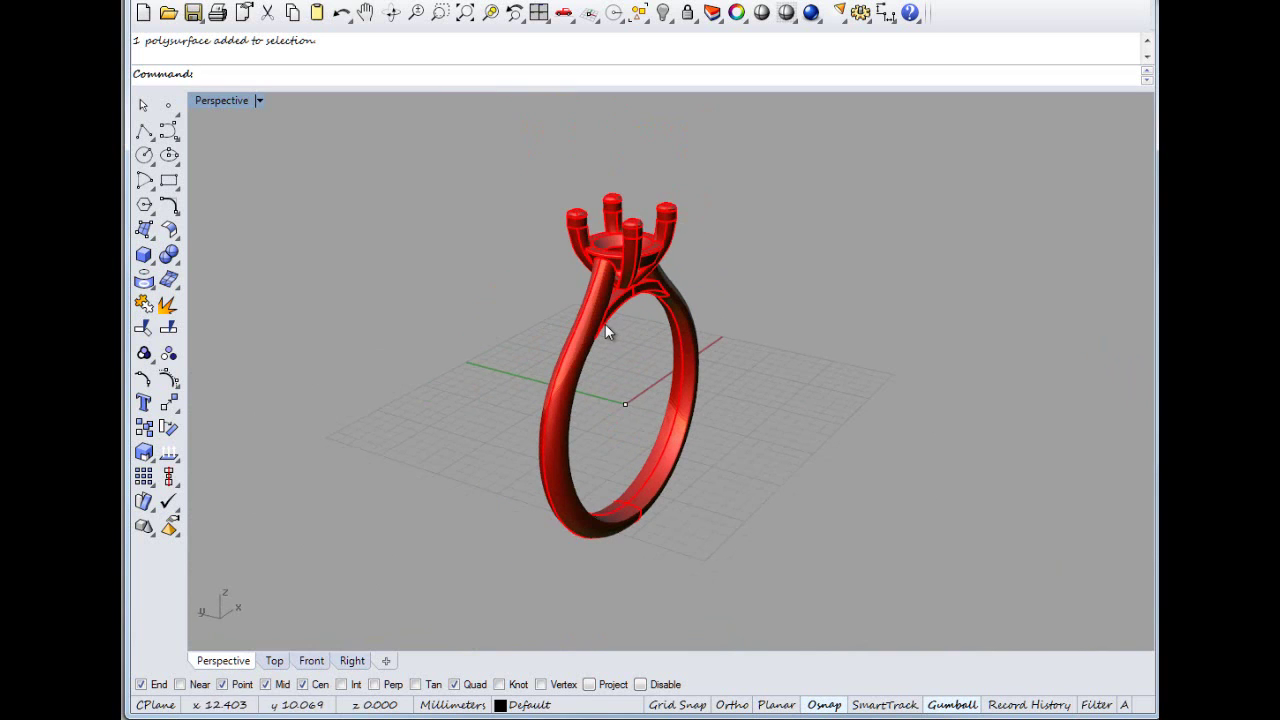
{"action": "left_click", "coordinate": [600, 329]}
{"action": "left_click", "coordinate": [717, 360]}
{"action": "scroll", "coordinate": [620, 275], "scroll_direction": "up", "scroll_amount": 3}
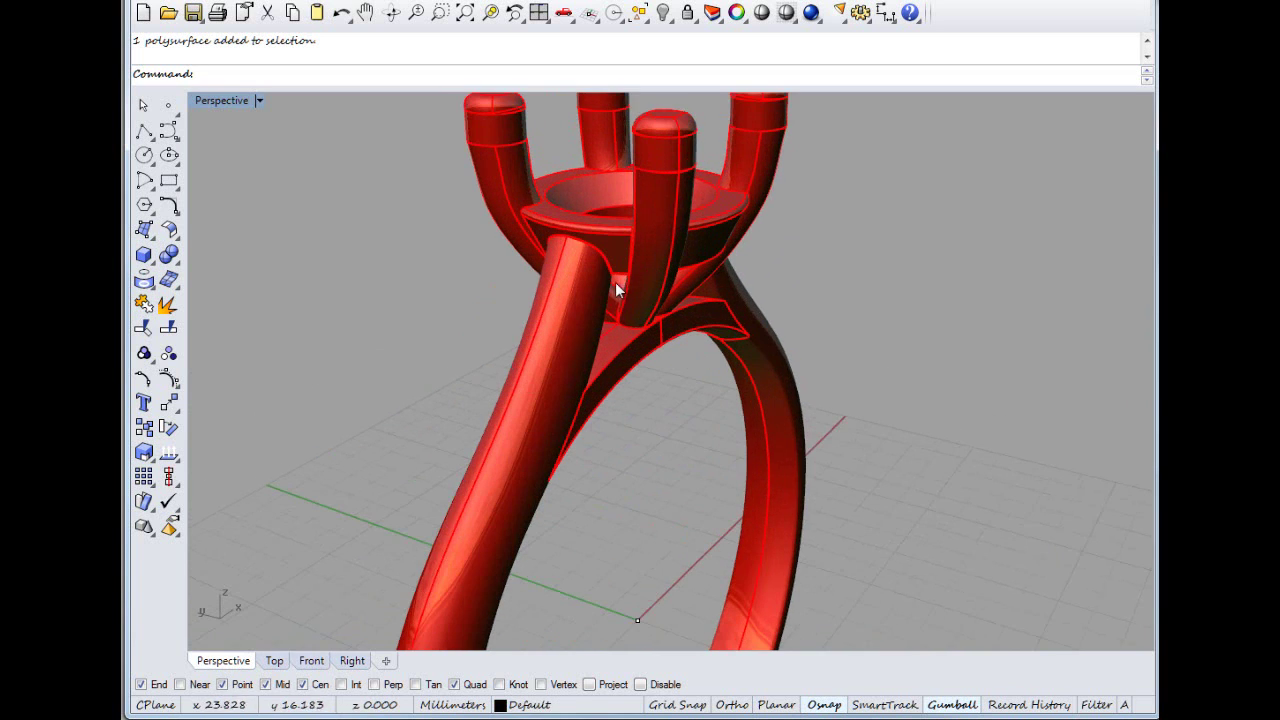
{"action": "scroll", "coordinate": [660, 330], "scroll_direction": "down", "scroll_amount": 4}
{"action": "right_click_drag", "start_coordinate": [652, 375], "coordinate": [600, 372]}
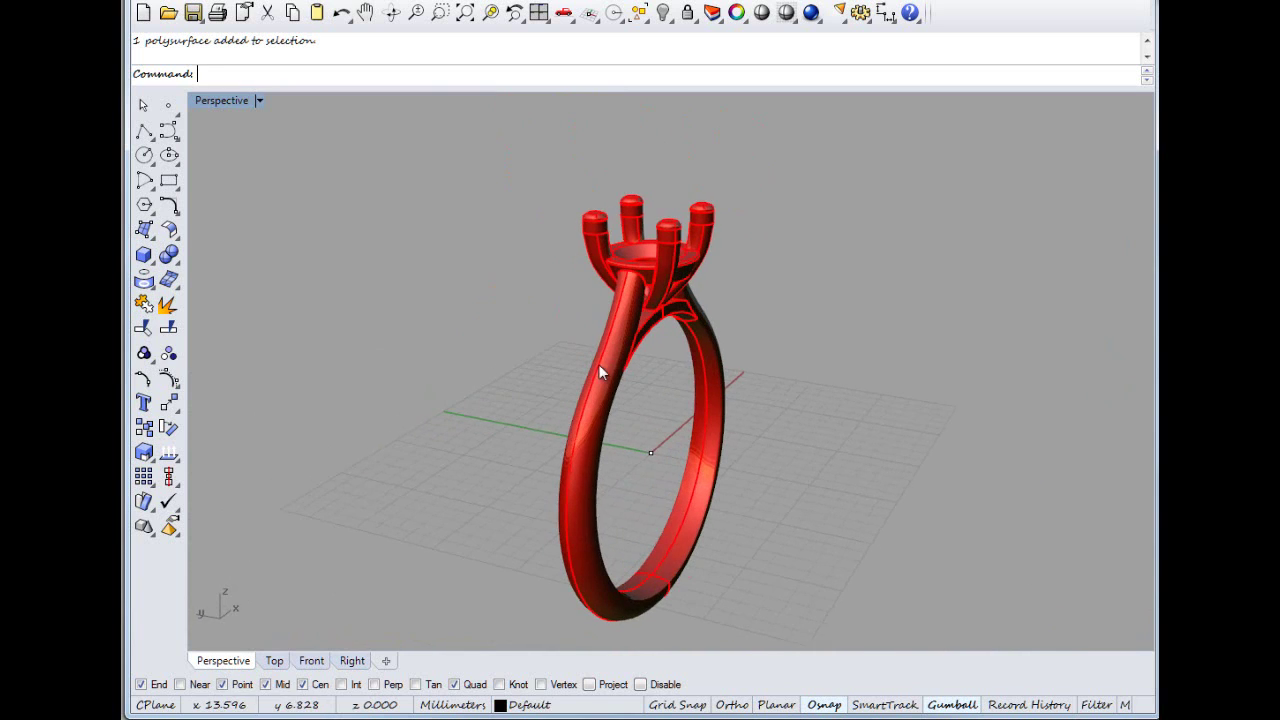
{"action": "left_click", "coordinate": [608, 258]}
{"action": "left_click", "coordinate": [567, 263]}
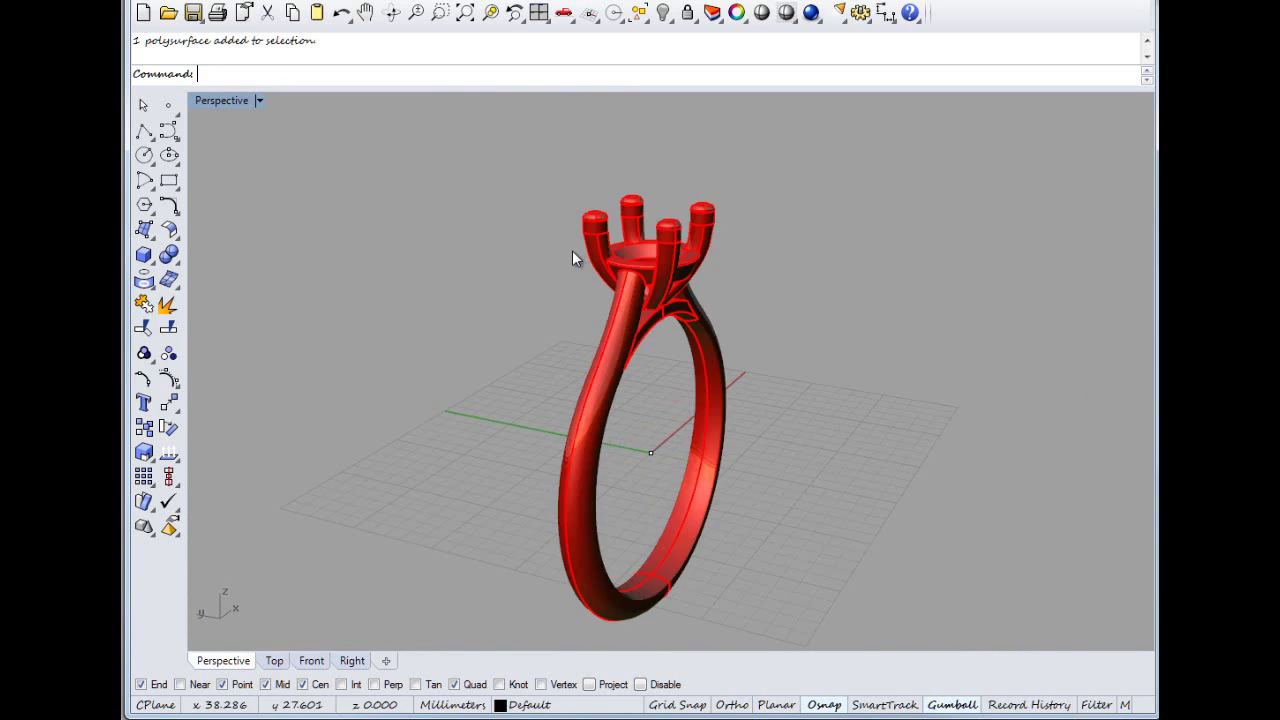
{"action": "left_click", "coordinate": [620, 254]}
{"action": "left_click", "coordinate": [690, 280]}
Try to offset the ring polysurface by 0.4 mm as a solid with sharp corners, checking the offset direction arrows around the prongs
{"action": "right_click_drag", "start_coordinate": [771, 458], "coordinate": [603, 375]}
{"action": "left_click", "coordinate": [603, 378]}
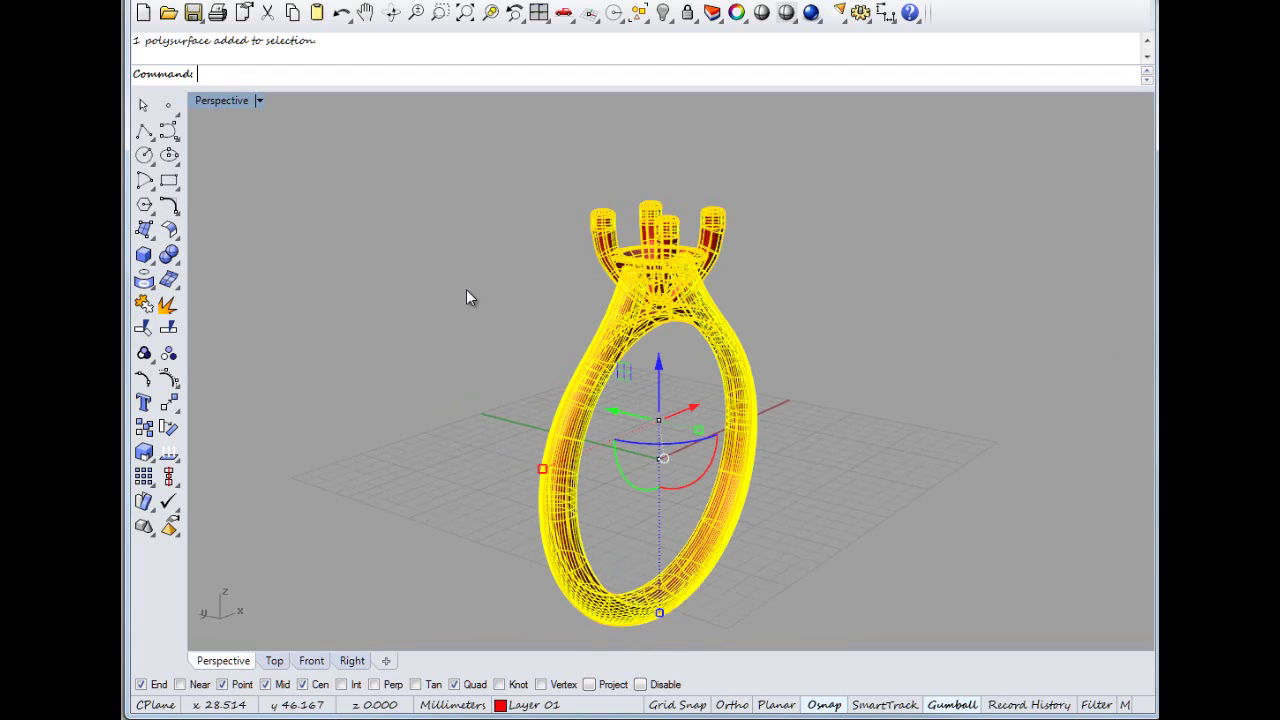
{"action": "type", "text": "OffsetMesh"}
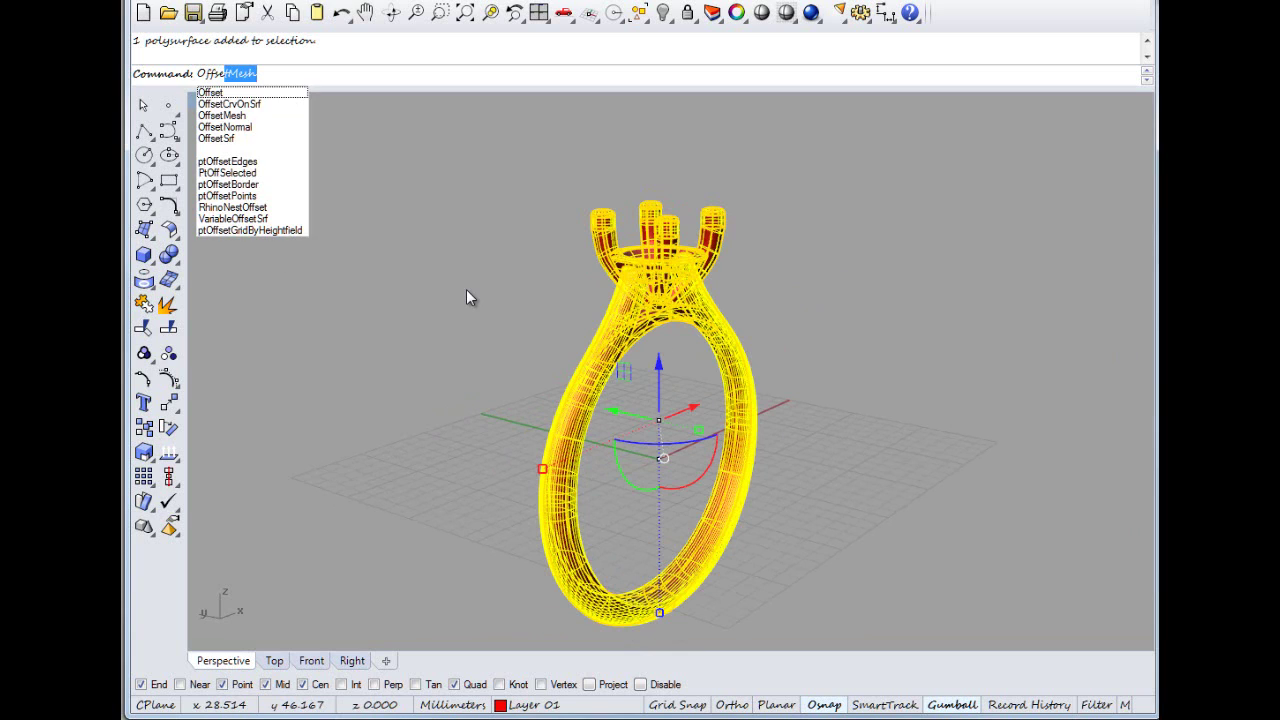
{"action": "key", "text": "Down"}
{"action": "key", "text": "Down"}
{"action": "key", "text": "Down"}
{"action": "key", "text": "Down"}
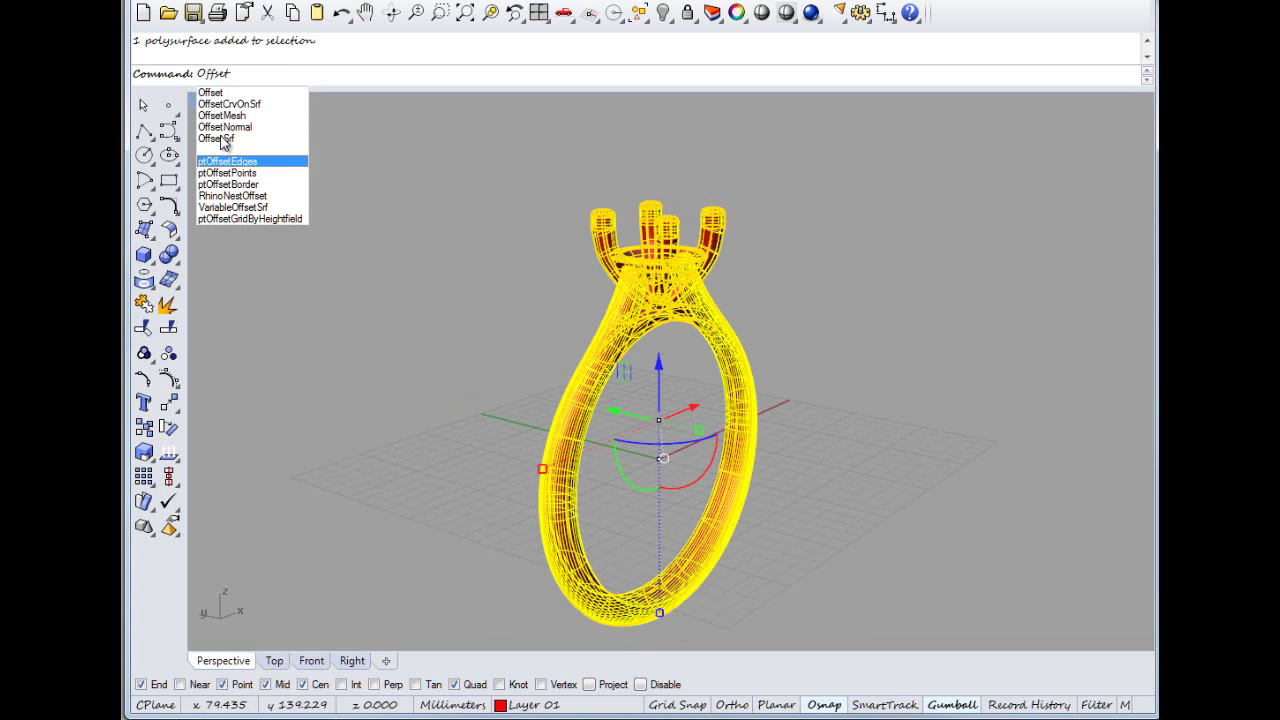
{"action": "key", "text": "Return"}
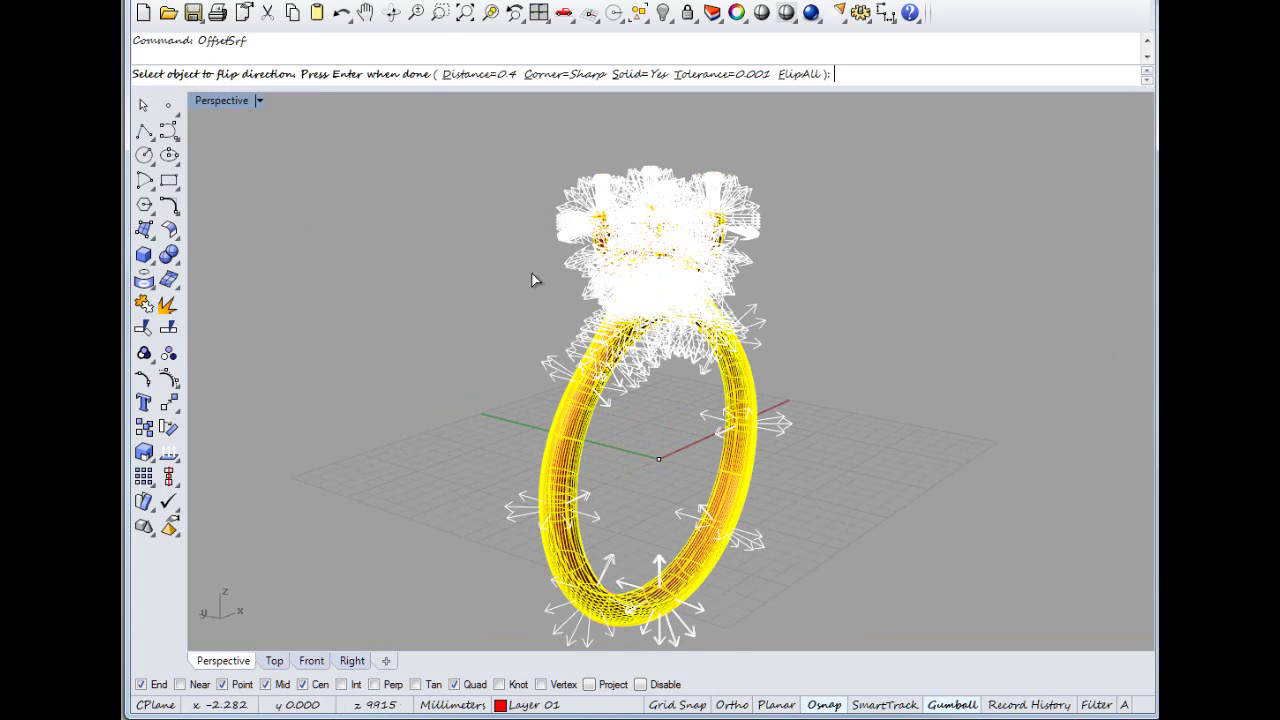
{"action": "scroll", "coordinate": [678, 300], "scroll_direction": "up", "scroll_amount": 5}
{"action": "scroll", "coordinate": [678, 300], "scroll_direction": "down", "scroll_amount": 4}
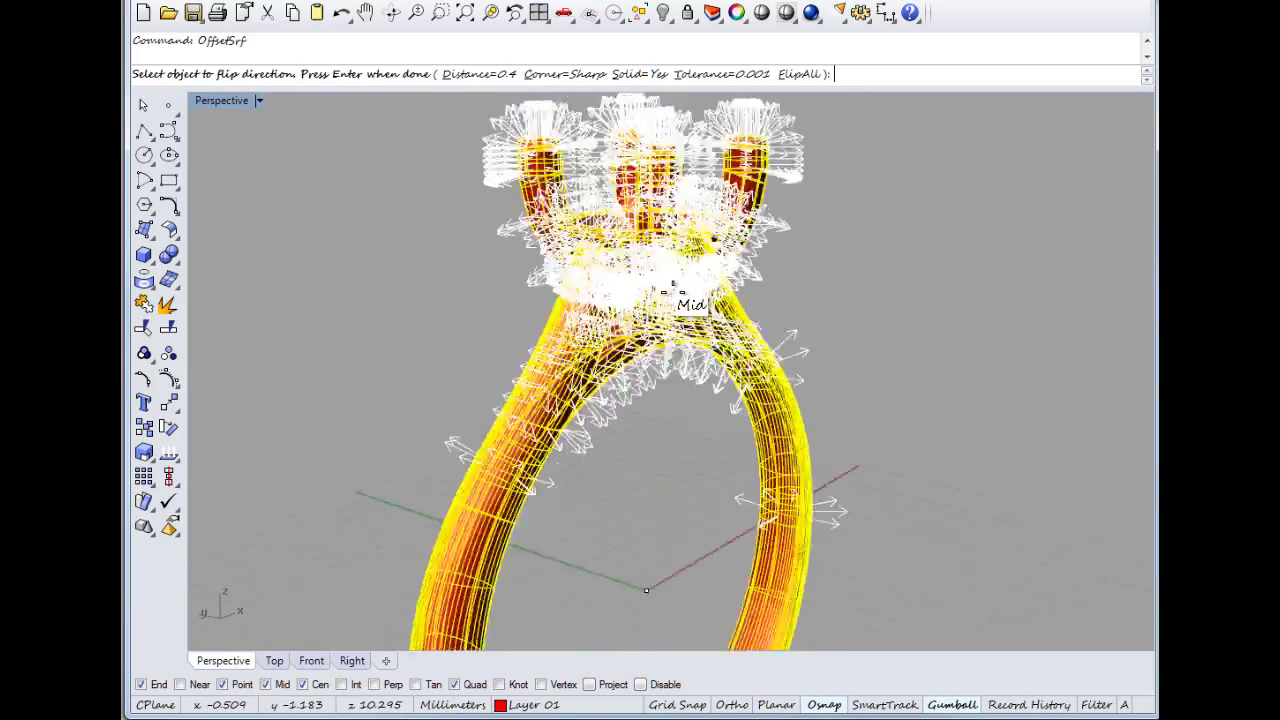
{"action": "scroll", "coordinate": [678, 300], "scroll_direction": "up", "scroll_amount": 7}
{"action": "scroll", "coordinate": [678, 300], "scroll_direction": "down", "scroll_amount": 6}
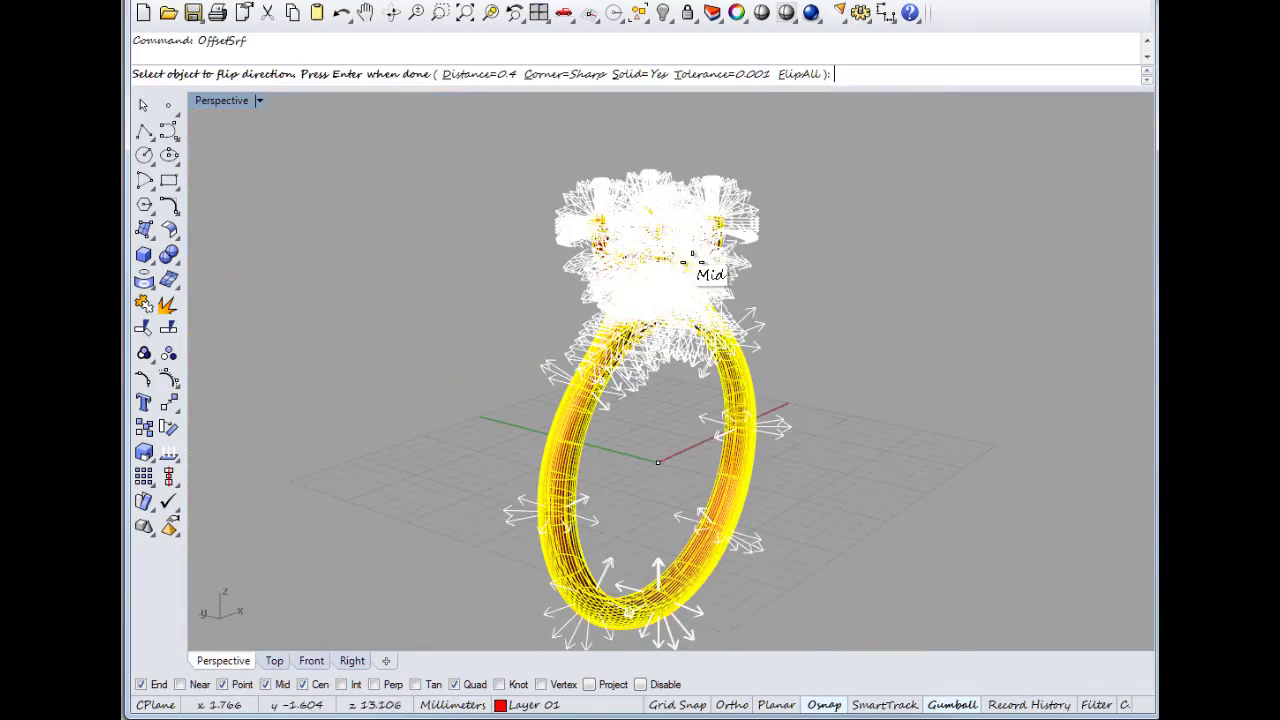
{"action": "scroll", "coordinate": [687, 208], "scroll_direction": "up", "scroll_amount": 6}
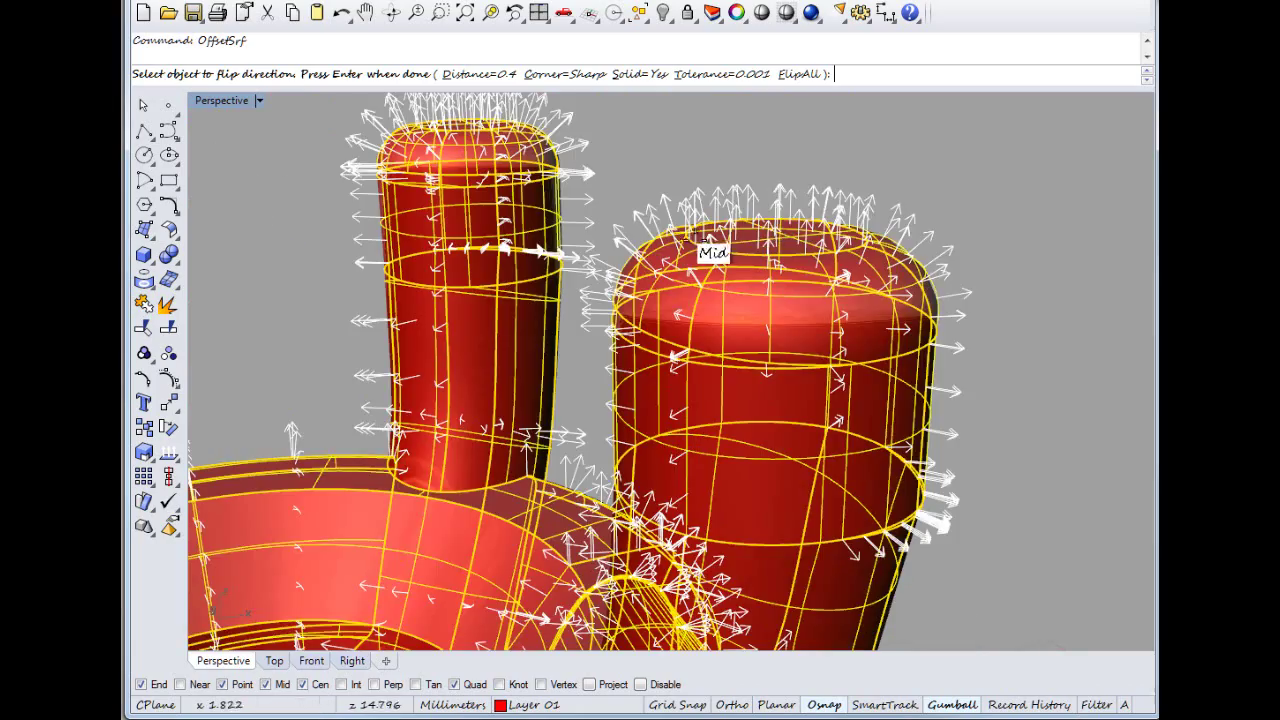
{"action": "right_click_drag", "start_coordinate": [700, 242], "coordinate": [744, 282]}
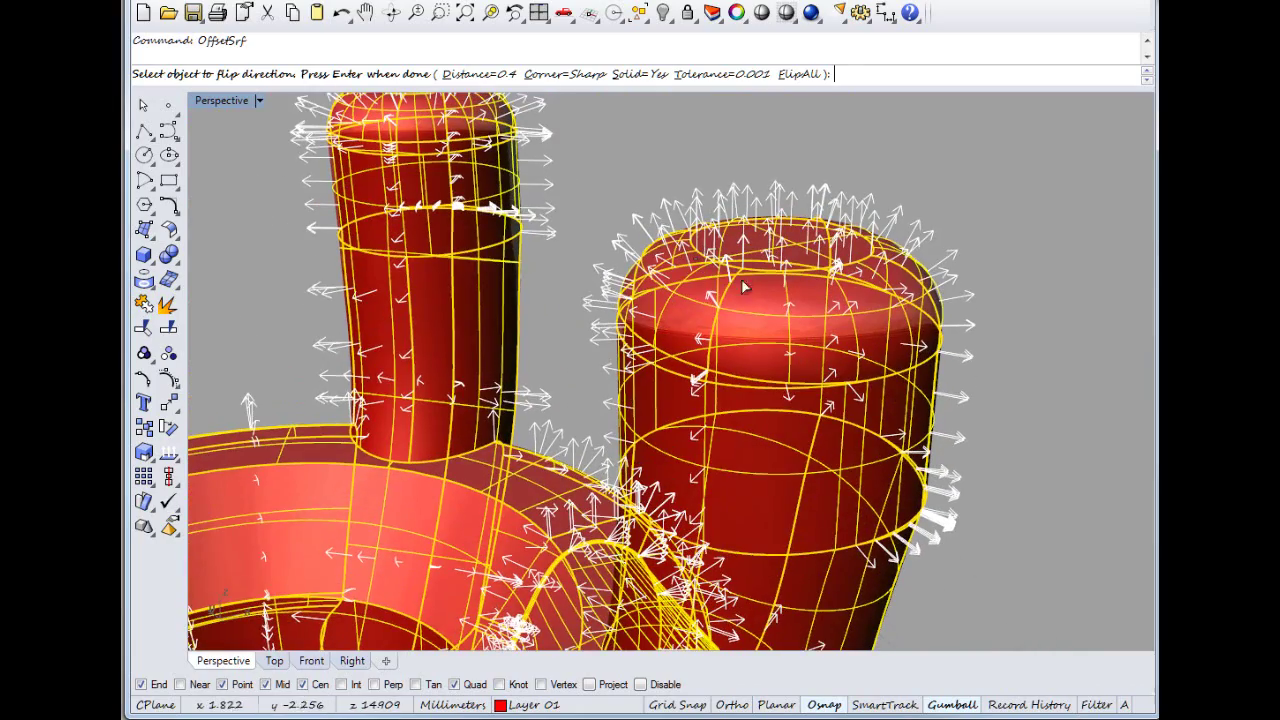
{"action": "scroll", "coordinate": [467, 378], "scroll_direction": "down", "scroll_amount": 10}
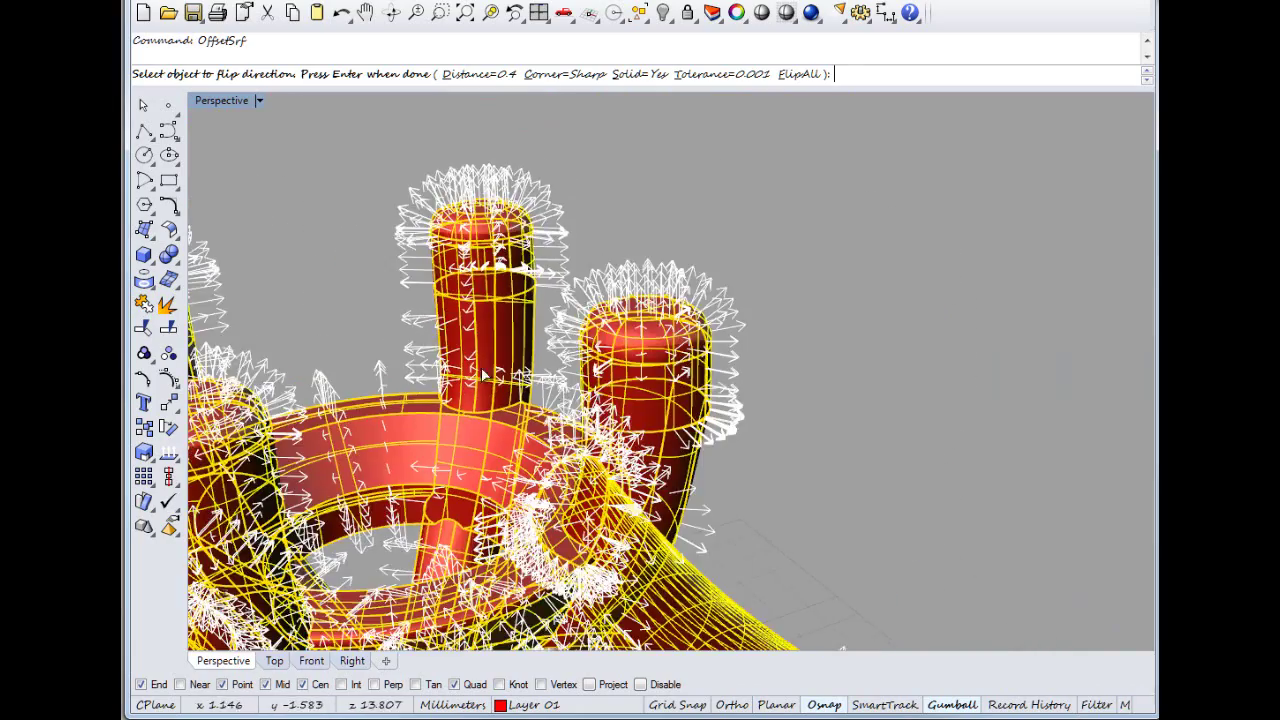
{"action": "scroll", "coordinate": [560, 388], "scroll_direction": "down", "scroll_amount": 8}
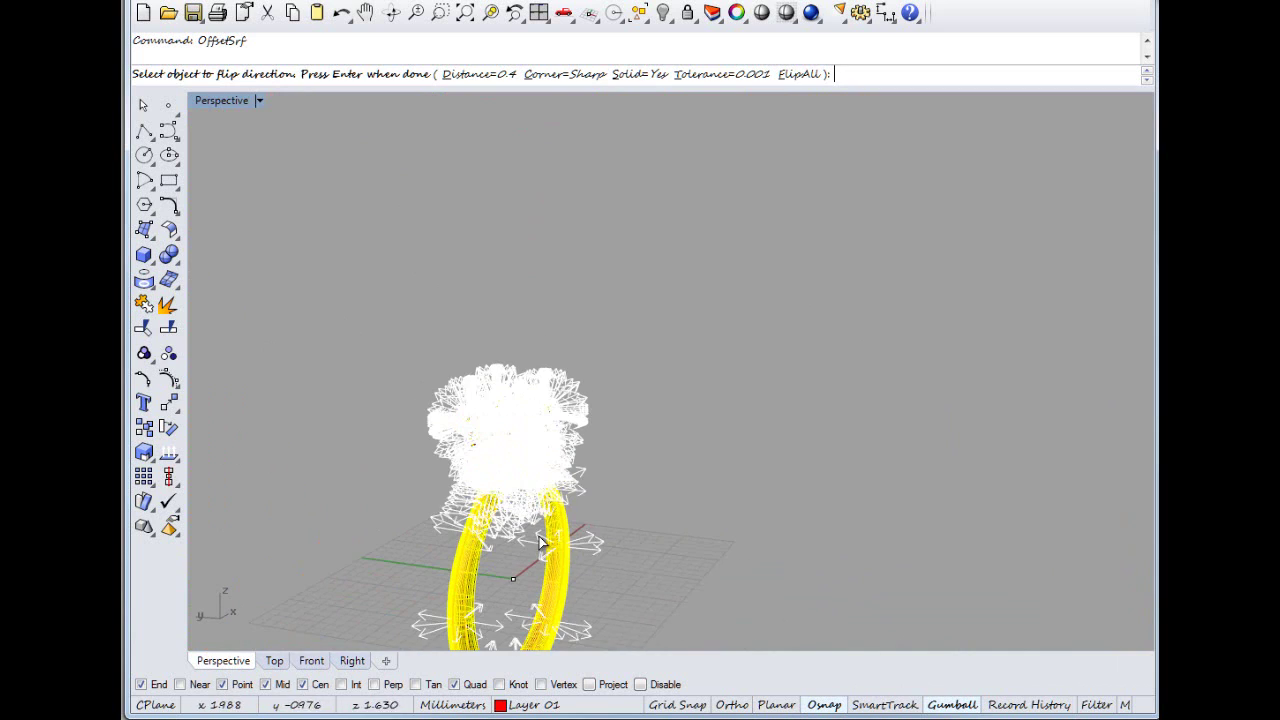
{"action": "scroll", "coordinate": [545, 470], "scroll_direction": "up", "scroll_amount": 6}
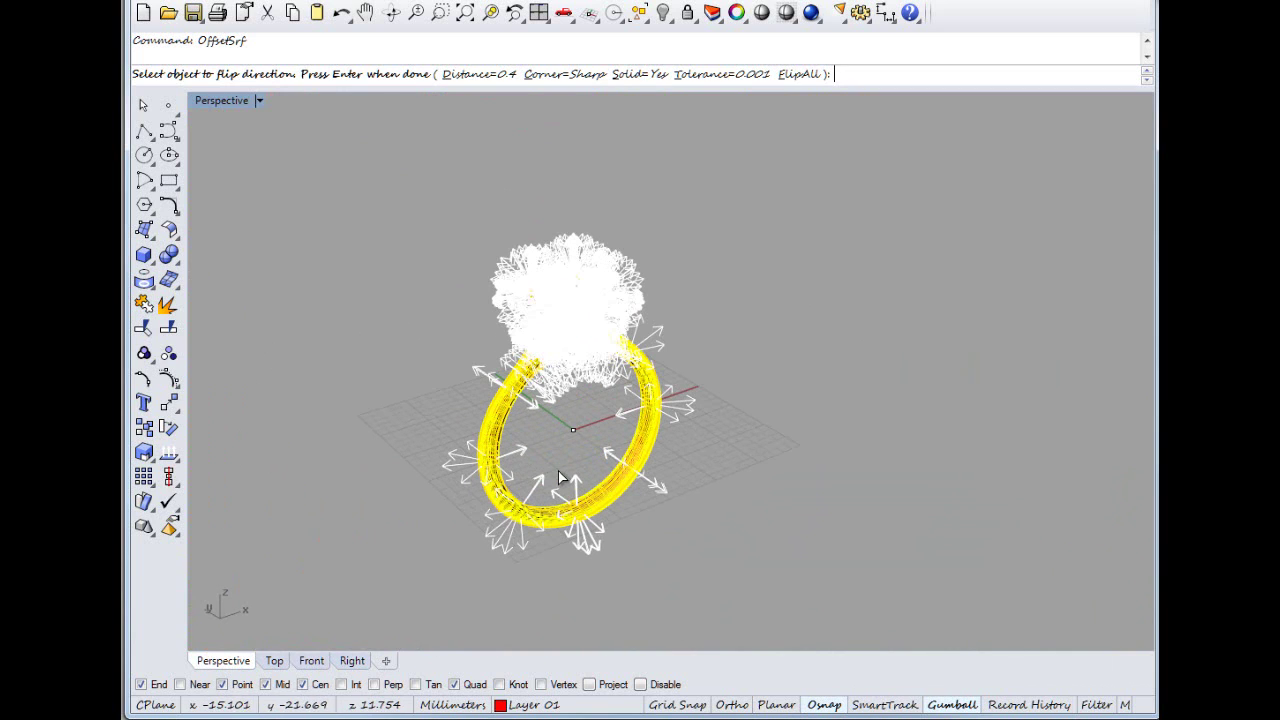
{"action": "key", "text": "Return"}
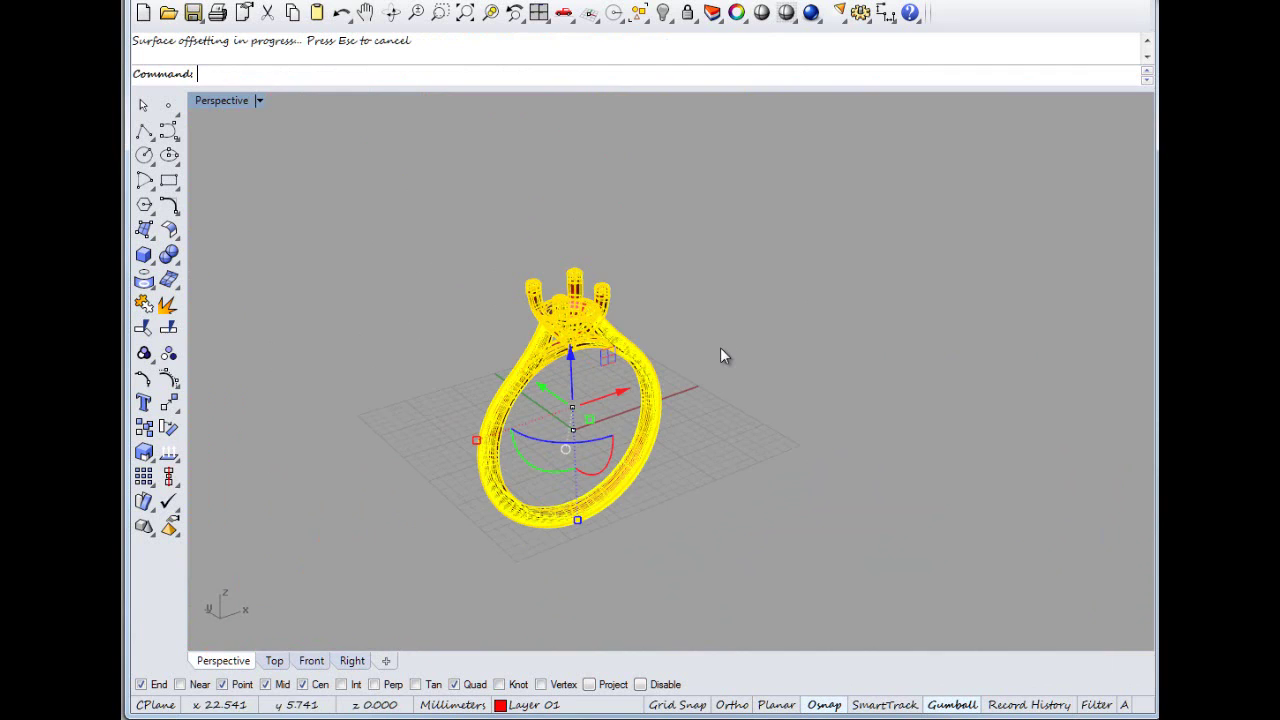
{"action": "left_click", "coordinate": [739, 347]}
{"action": "left_click", "coordinate": [543, 344]}
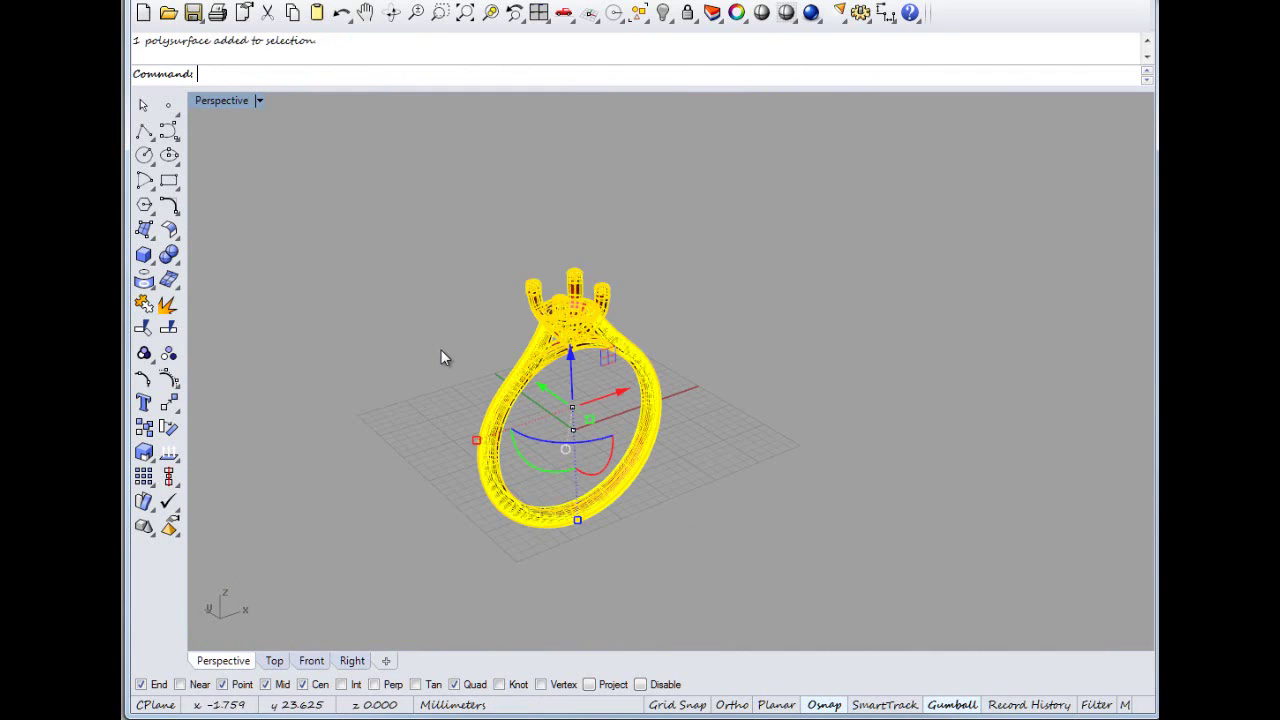
{"action": "left_click", "coordinate": [440, 349]}
Offset the whole ring's surfaces by 0.1 mm with the Solid option off, keeping automatic object checking on
{"action": "right_click", "coordinate": [426, 335]}
{"action": "left_click_drag", "start_coordinate": [367, 197], "coordinate": [848, 625]}
{"action": "right_click", "coordinate": [519, 195]}
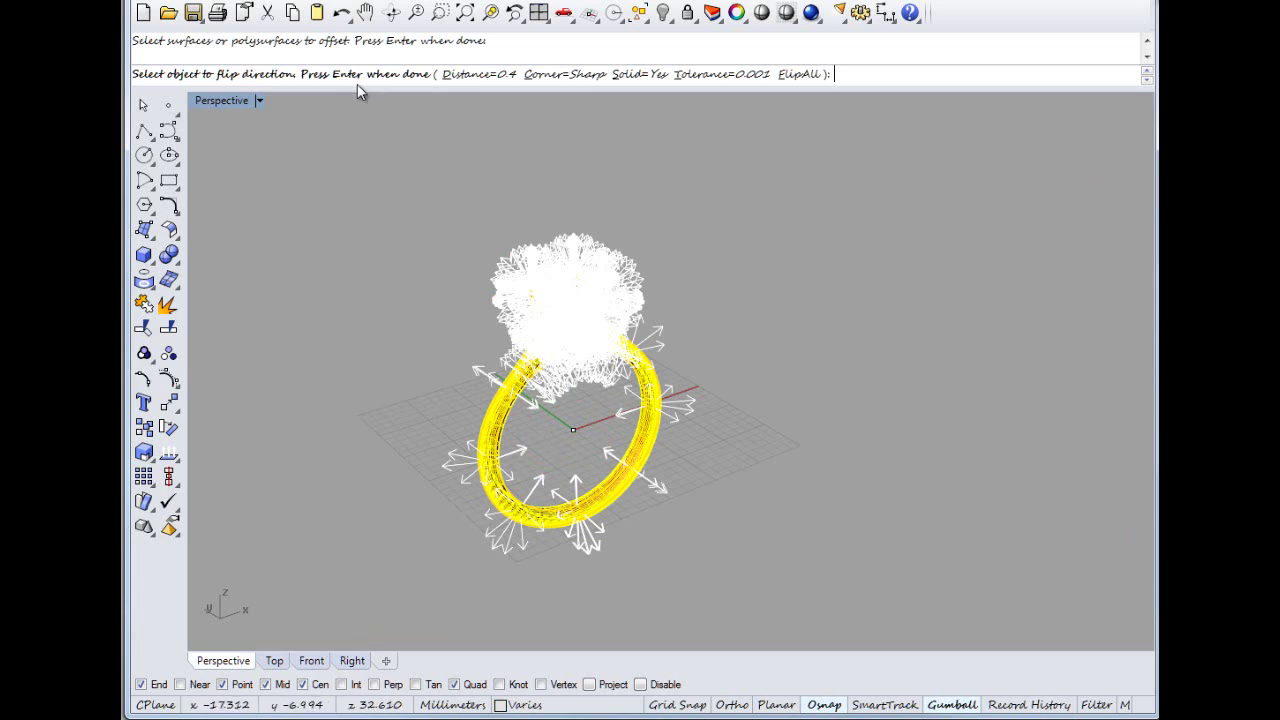
{"action": "left_click", "coordinate": [474, 74]}
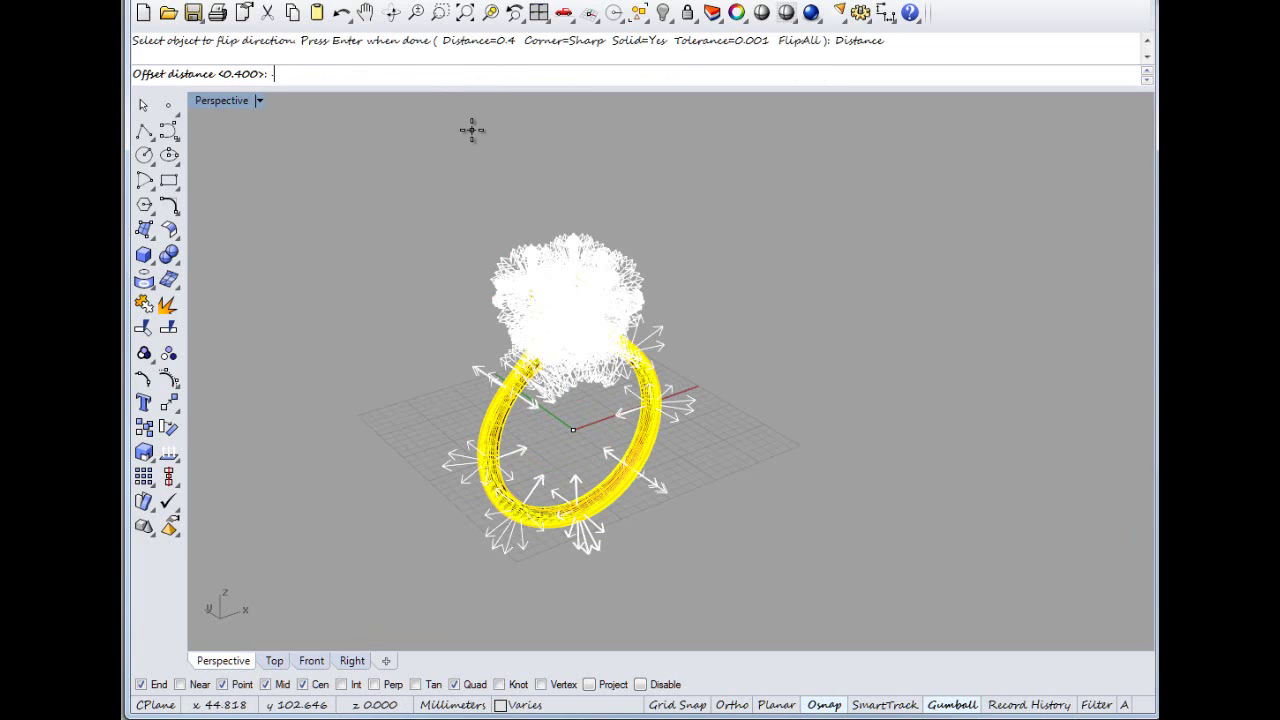
{"action": "type", "text": ".1"}
{"action": "key", "text": "Return"}
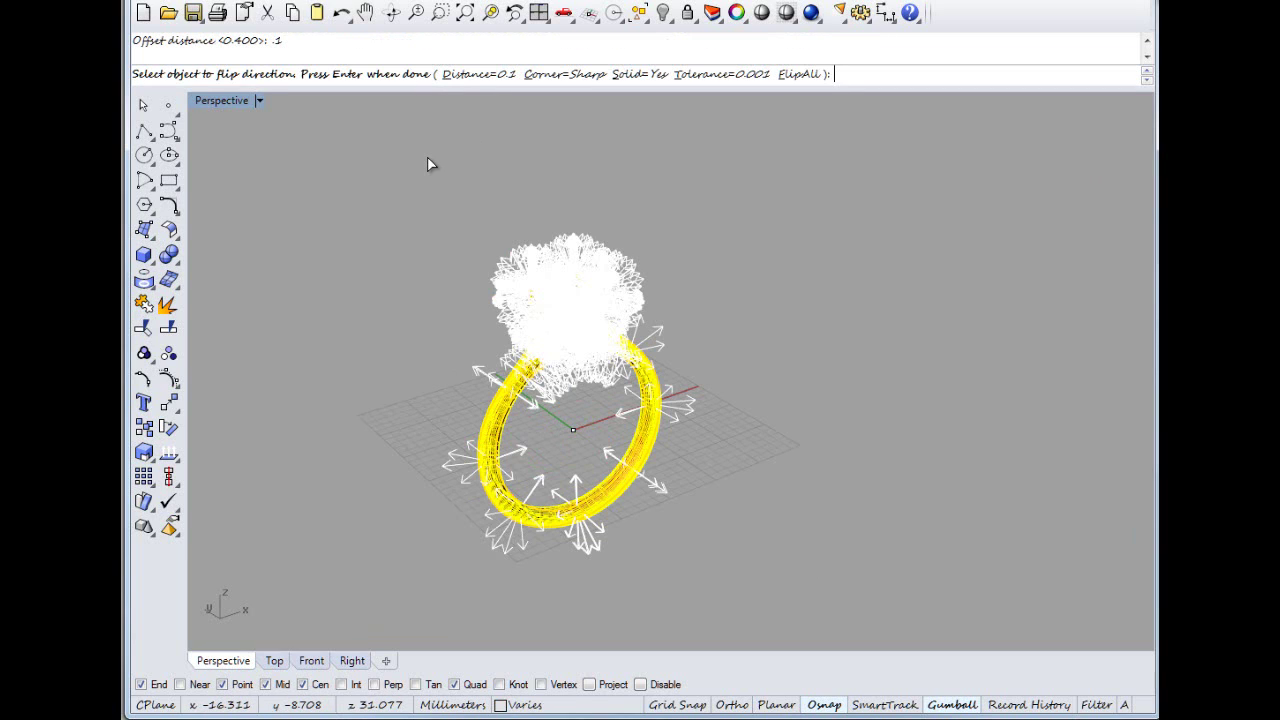
{"action": "right_click_drag", "start_coordinate": [428, 158], "coordinate": [436, 160]}
{"action": "left_click", "coordinate": [624, 74]}
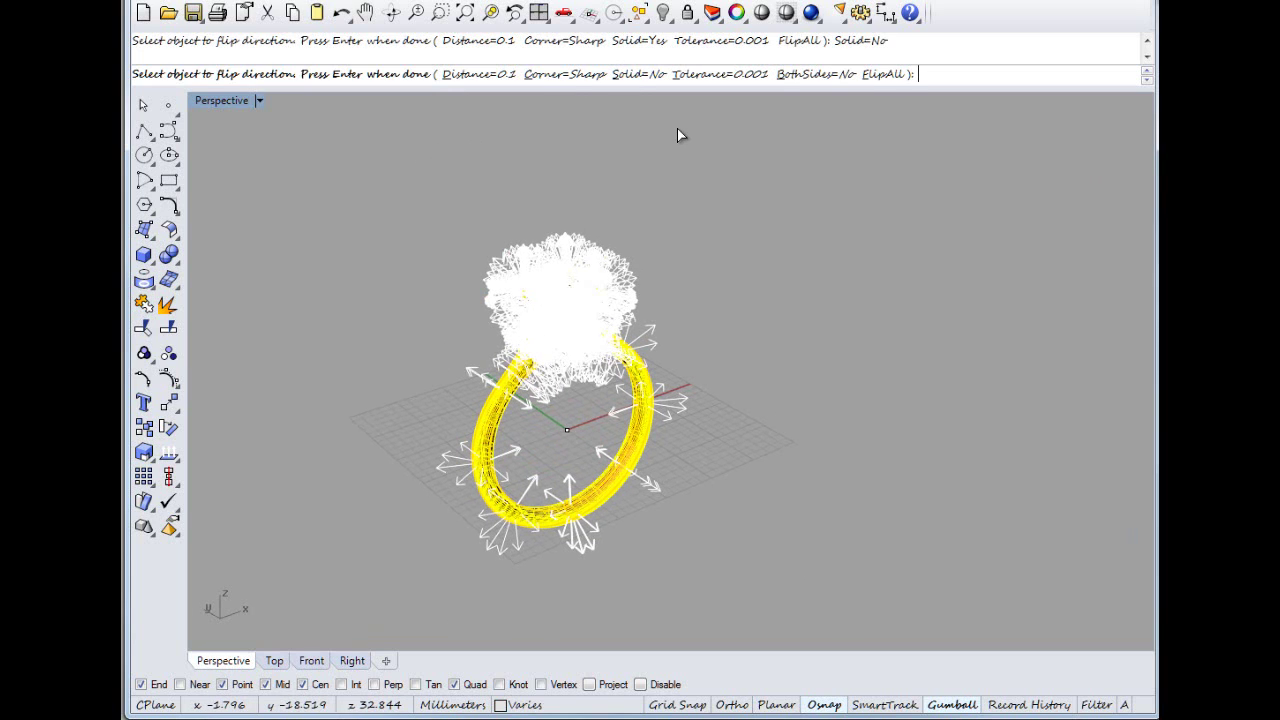
{"action": "right_click", "coordinate": [677, 128]}
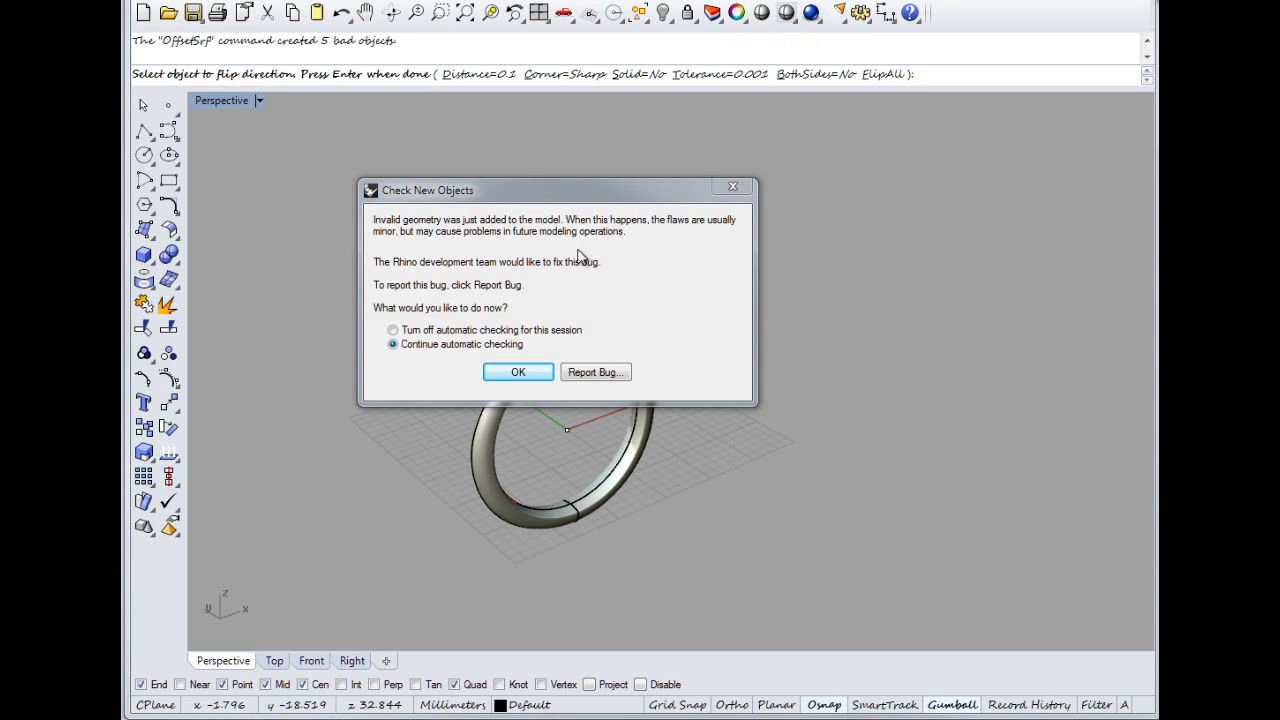
{"action": "left_click", "coordinate": [517, 372]}
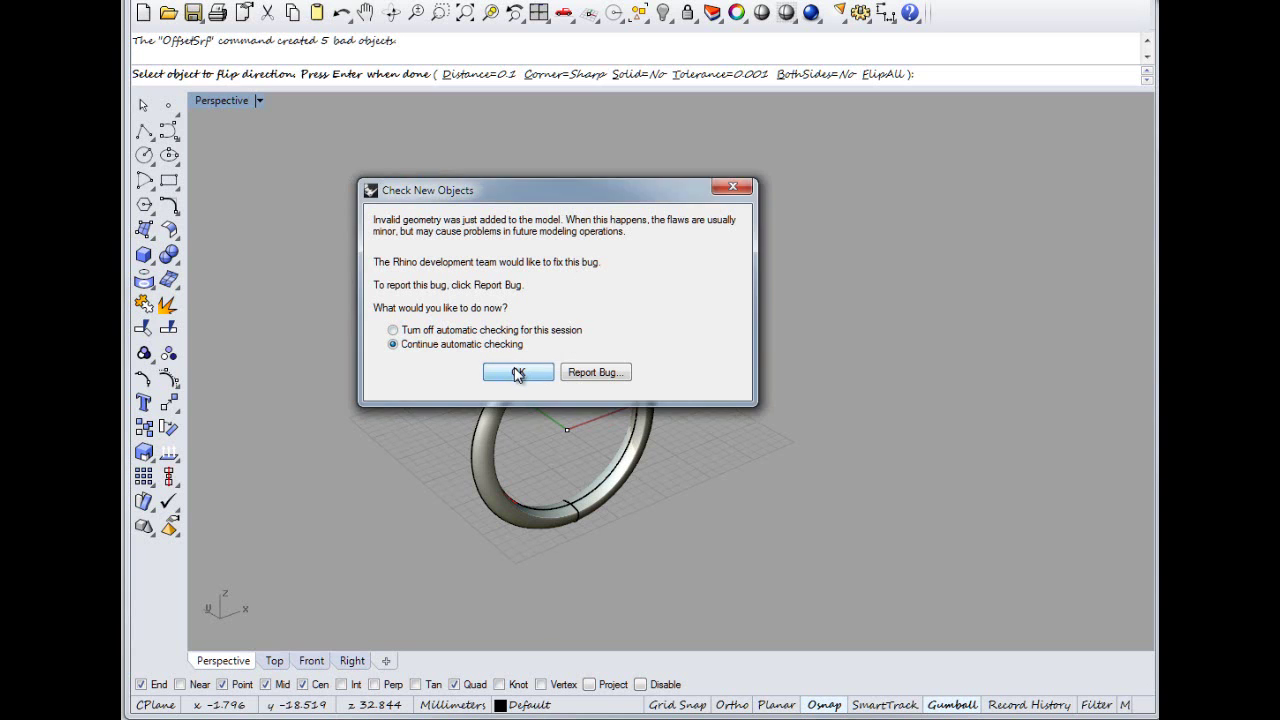
Inspect the offset ring's prongs, seat, gallery and shank for flaws from several angles
{"action": "scroll", "coordinate": [578, 330], "scroll_direction": "up", "scroll_amount": 11}
{"action": "right_click_drag", "start_coordinate": [627, 337], "coordinate": [542, 329]}
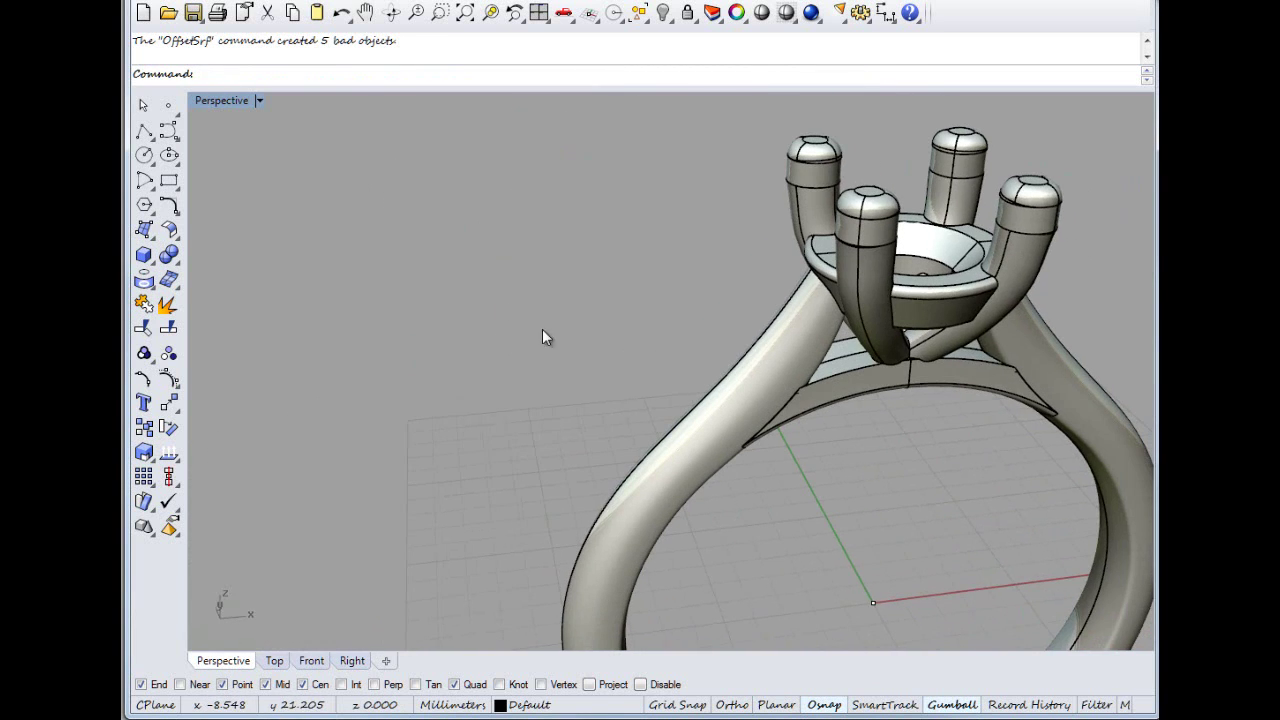
{"action": "left_click", "coordinate": [459, 17]}
{"action": "right_click_drag", "start_coordinate": [483, 255], "coordinate": [775, 217]}
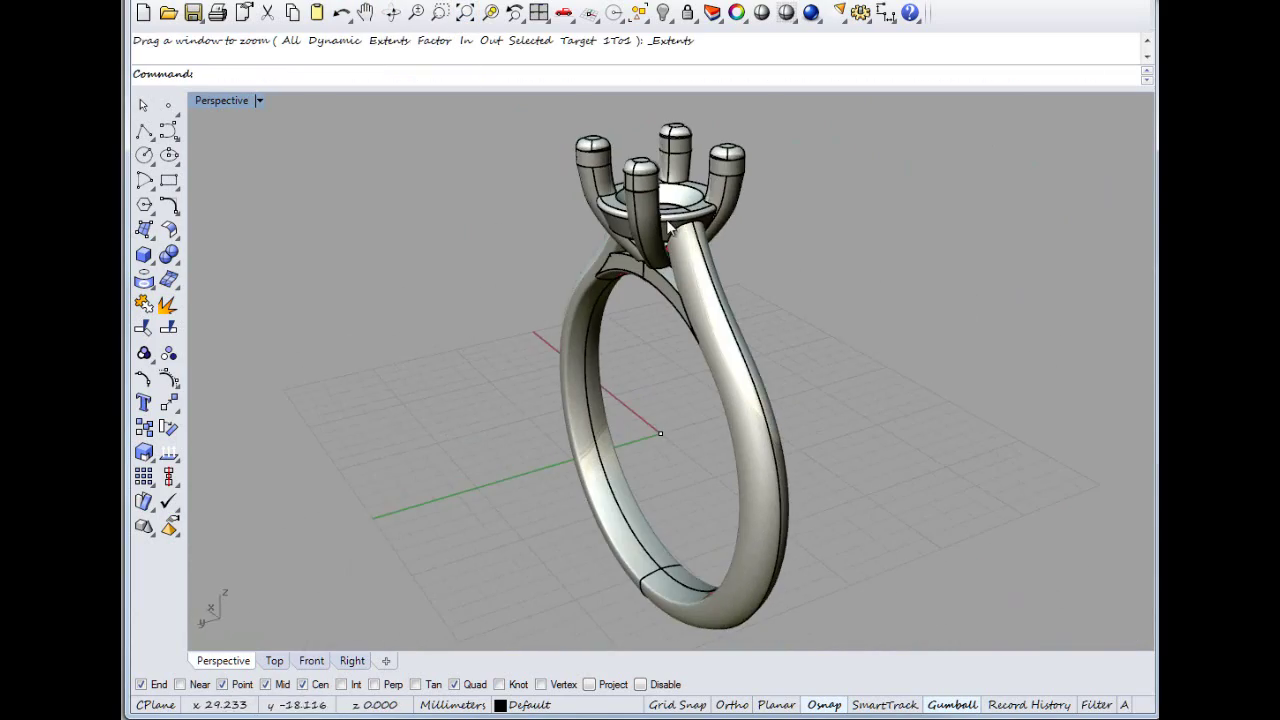
{"action": "scroll", "coordinate": [681, 226], "scroll_direction": "up", "scroll_amount": 7}
{"action": "right_click_drag", "start_coordinate": [681, 235], "coordinate": [472, 282]}
{"action": "scroll", "coordinate": [700, 378], "scroll_direction": "up", "scroll_amount": 5}
{"action": "scroll", "coordinate": [700, 334], "scroll_direction": "down", "scroll_amount": 4}
{"action": "scroll", "coordinate": [813, 304], "scroll_direction": "down", "scroll_amount": 4}
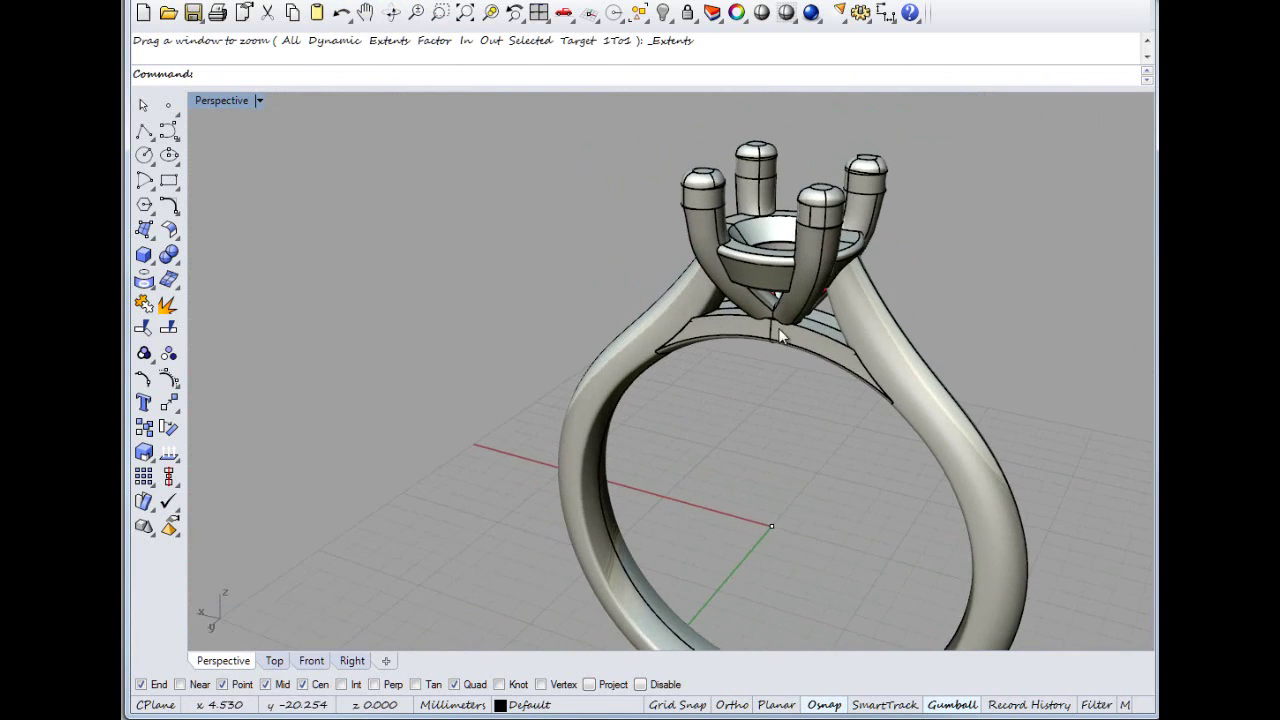
{"action": "scroll", "coordinate": [686, 332], "scroll_direction": "down", "scroll_amount": 8}
{"action": "right_click_drag", "start_coordinate": [686, 345], "coordinate": [568, 383]}
{"action": "scroll", "coordinate": [749, 377], "scroll_direction": "up", "scroll_amount": 5}
{"action": "scroll", "coordinate": [749, 377], "scroll_direction": "down", "scroll_amount": 4}
{"action": "scroll", "coordinate": [646, 291], "scroll_direction": "up", "scroll_amount": 4}
{"action": "right_click_drag", "start_coordinate": [678, 318], "coordinate": [689, 402]}
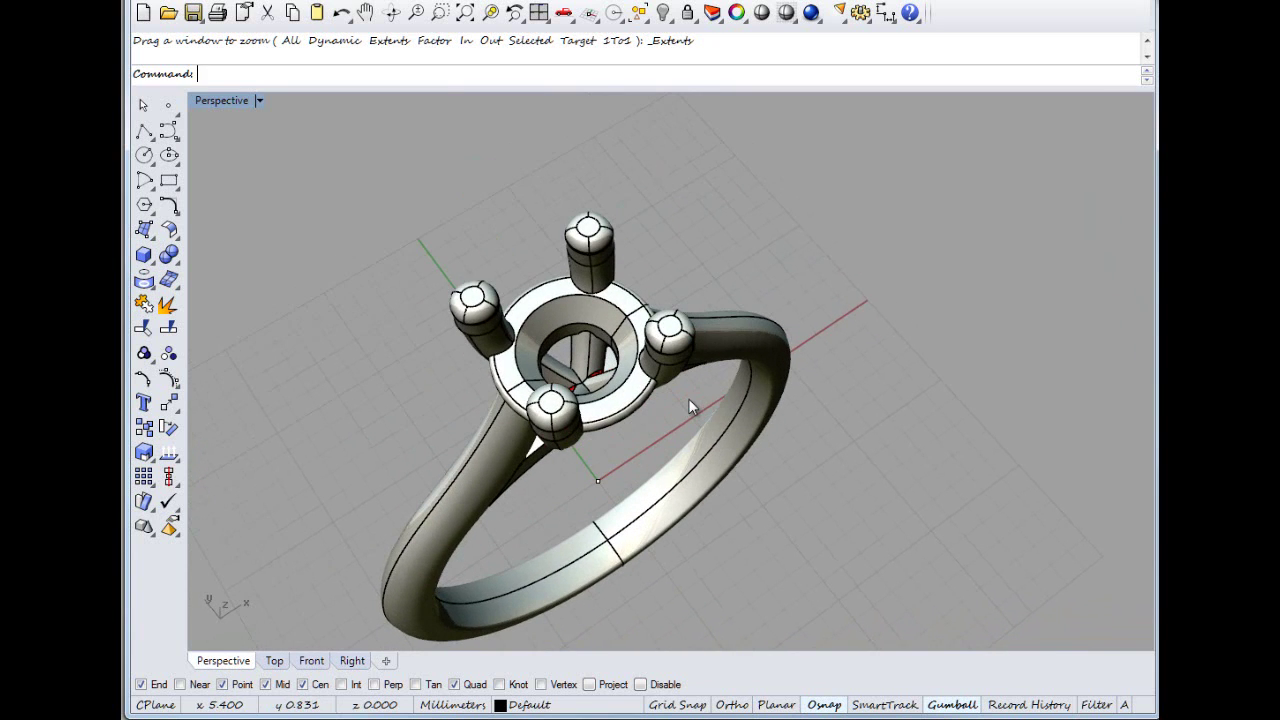
Undo the surface offset of the ring
{"action": "key", "text": "ctrl+z"}
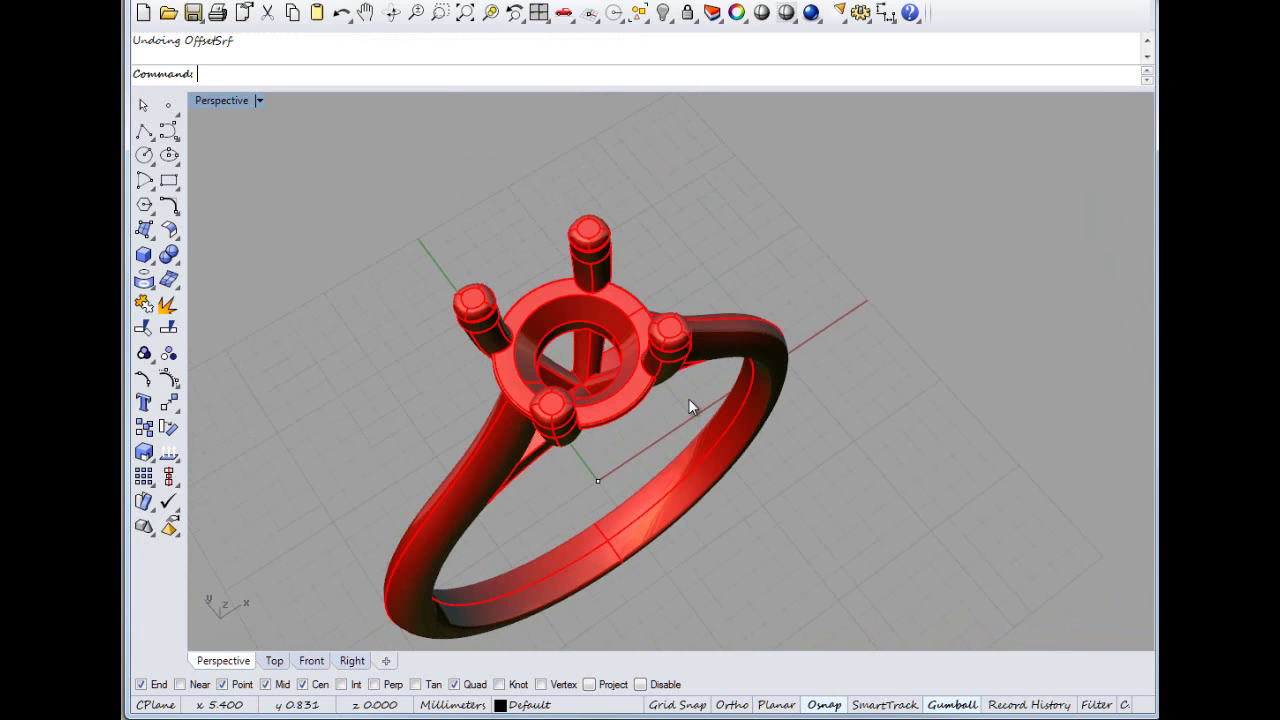
{"action": "right_click_drag", "start_coordinate": [596, 435], "coordinate": [624, 351]}
{"action": "scroll", "coordinate": [622, 363], "scroll_direction": "down", "scroll_amount": 6}
Mesh the ring polysurface with density 0.1, minimum edge length 0.0001, maximum edge length 0.1 and Refine mesh on
{"action": "left_click", "coordinate": [542, 330]}
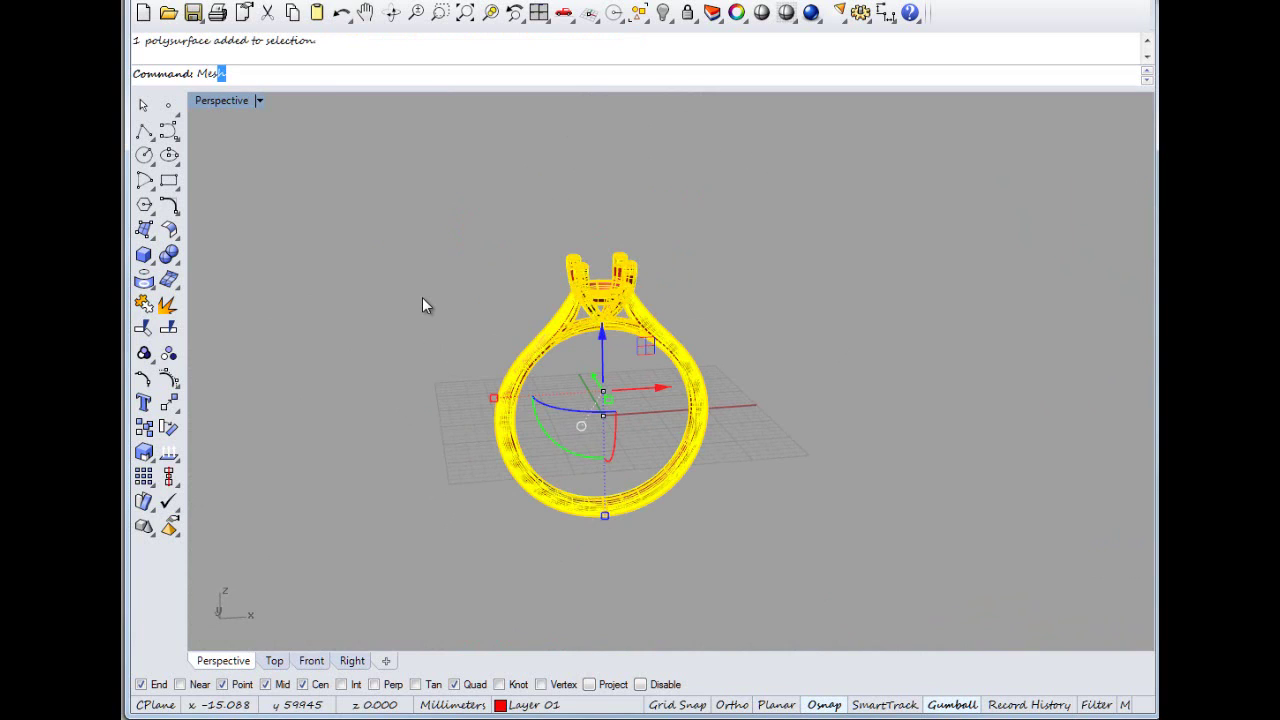
{"action": "type", "text": "h"}
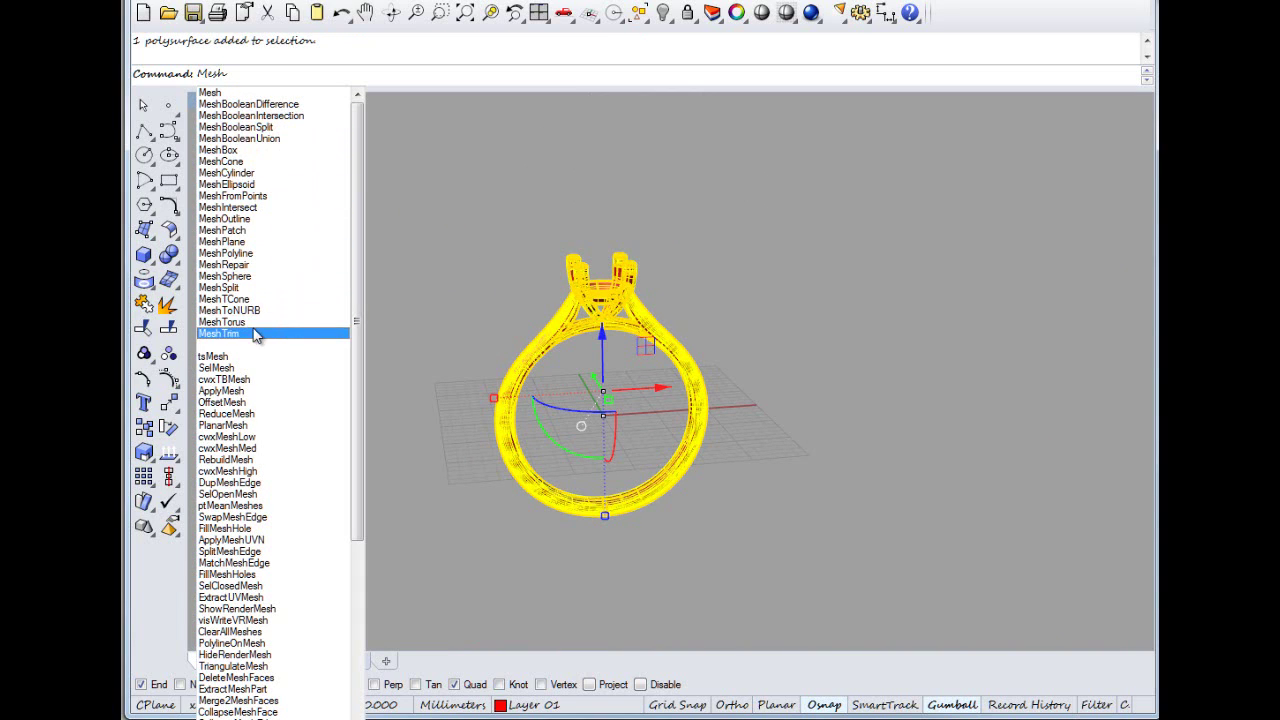
{"action": "left_click", "coordinate": [210, 93]}
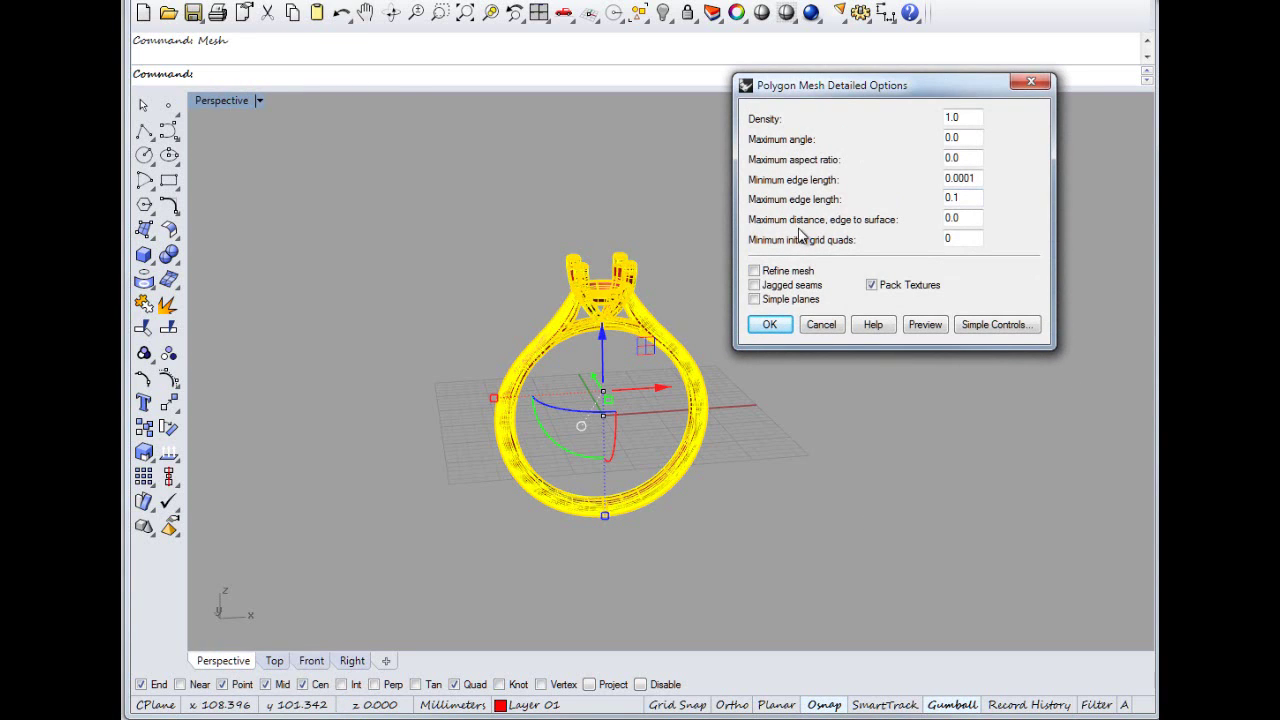
{"action": "left_click", "coordinate": [995, 324]}
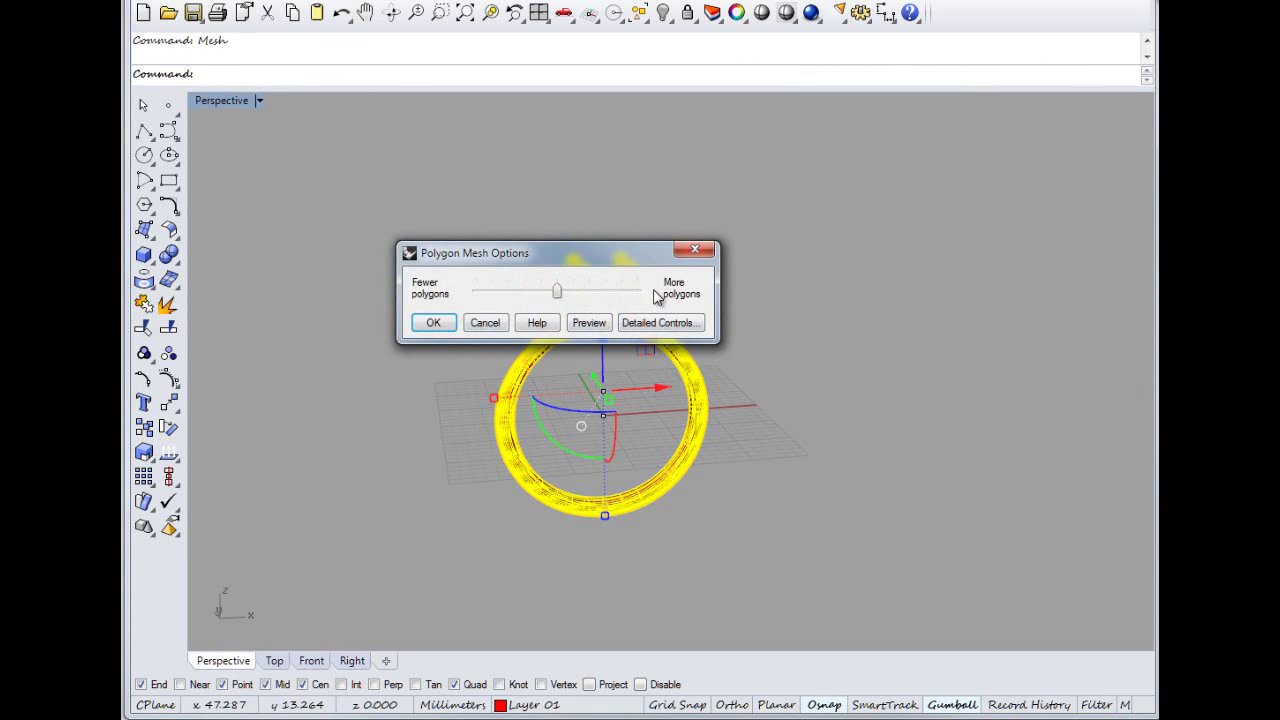
{"action": "left_click", "coordinate": [637, 328]}
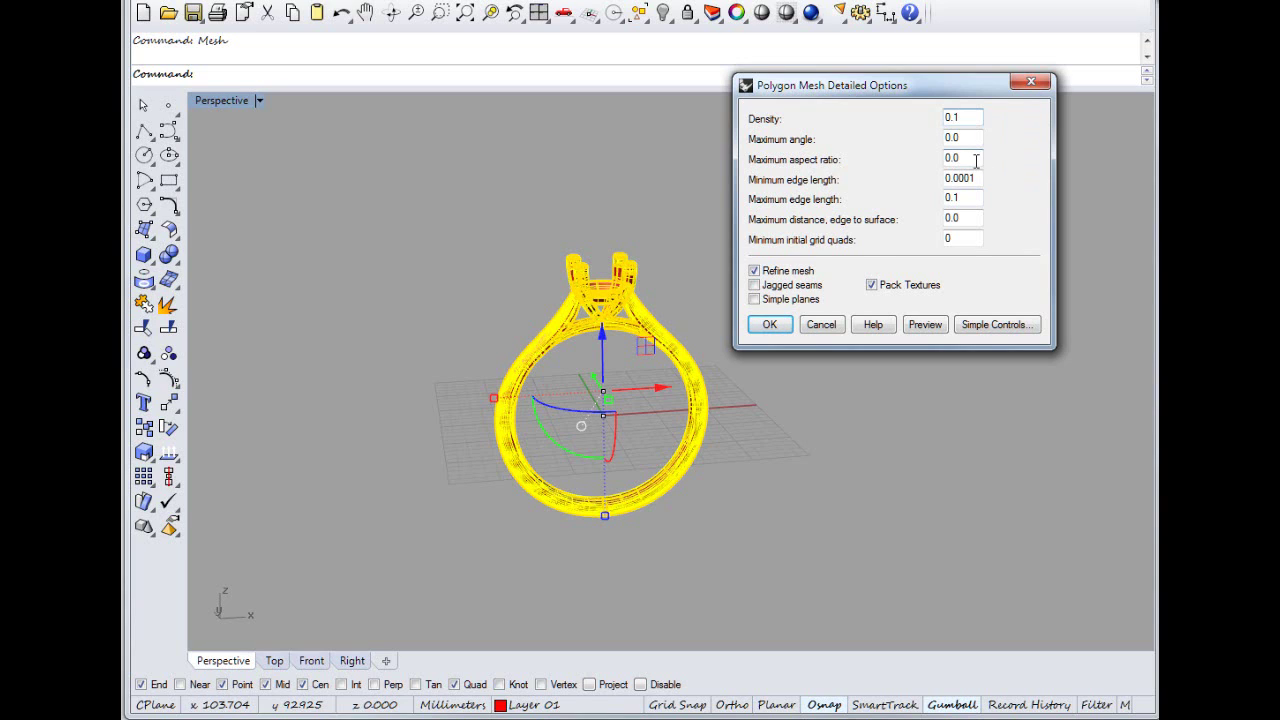
{"action": "left_click", "coordinate": [762, 332]}
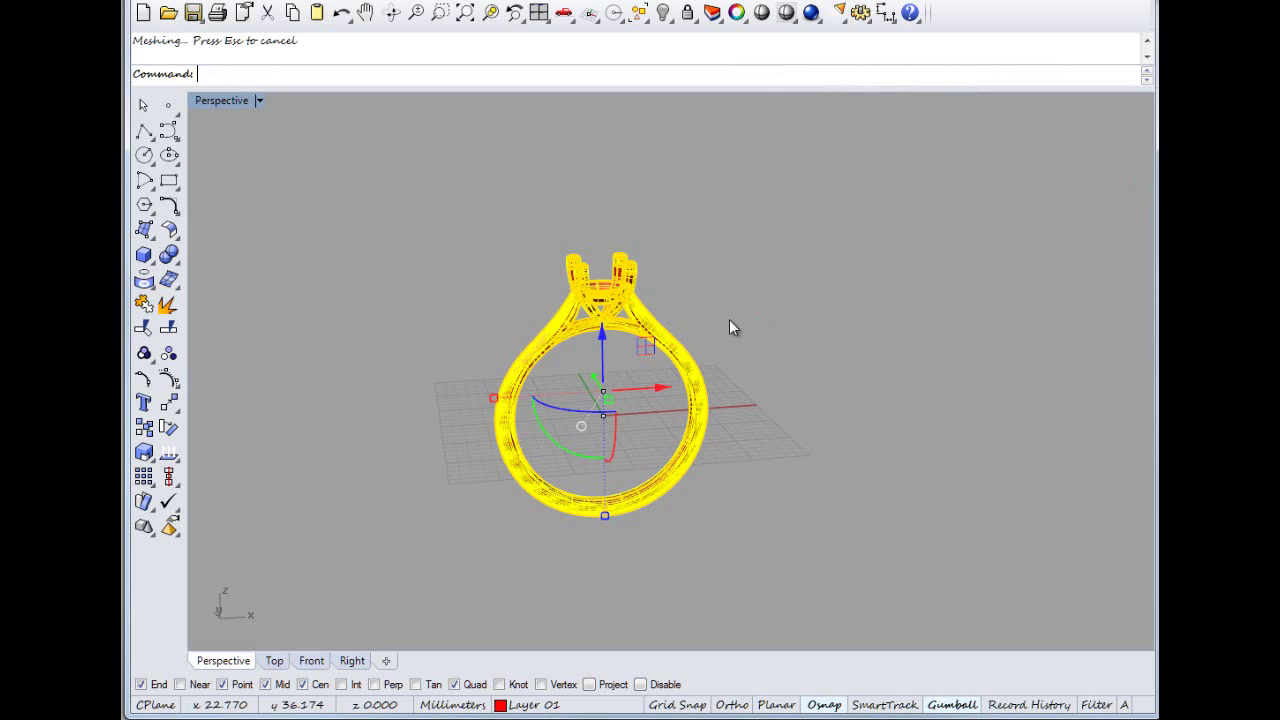
{"action": "key", "text": "Escape"}
Select only the ring's mesh among the overlapping objects and move it to Layer 02
{"action": "left_click", "coordinate": [673, 341]}
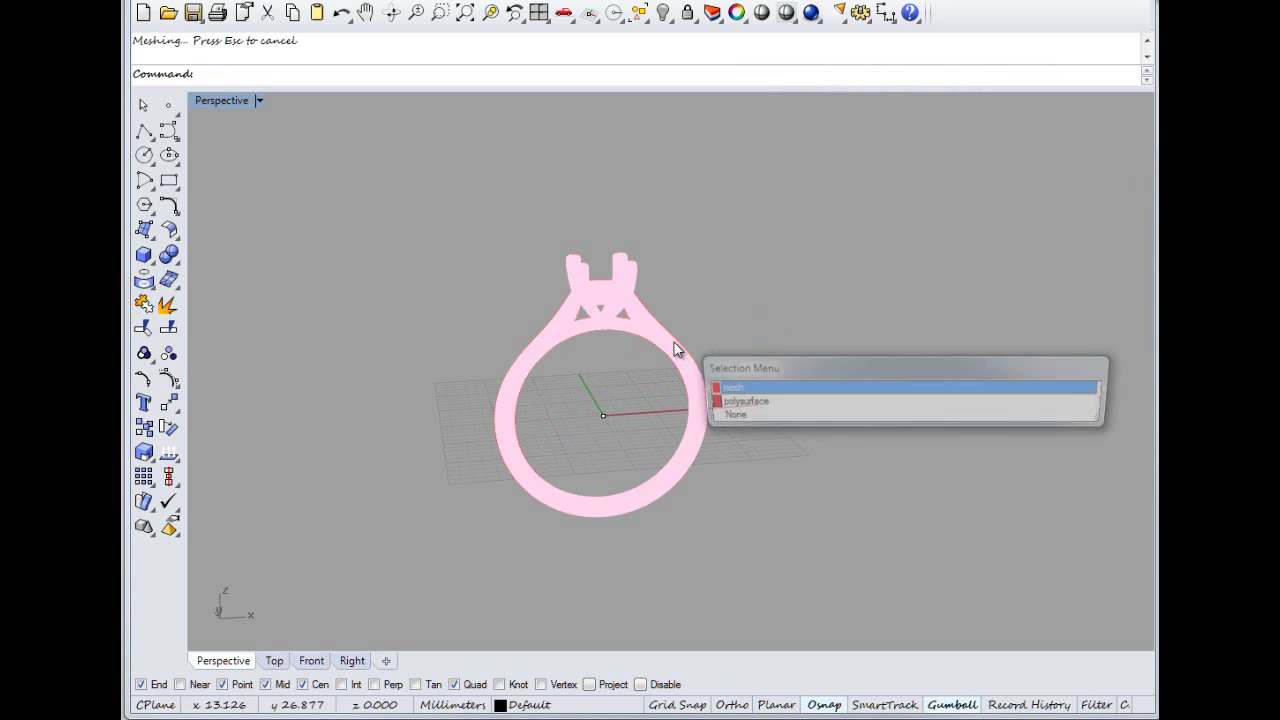
{"action": "left_click", "coordinate": [735, 386]}
{"action": "scroll", "coordinate": [640, 333], "scroll_direction": "up", "scroll_amount": 8}
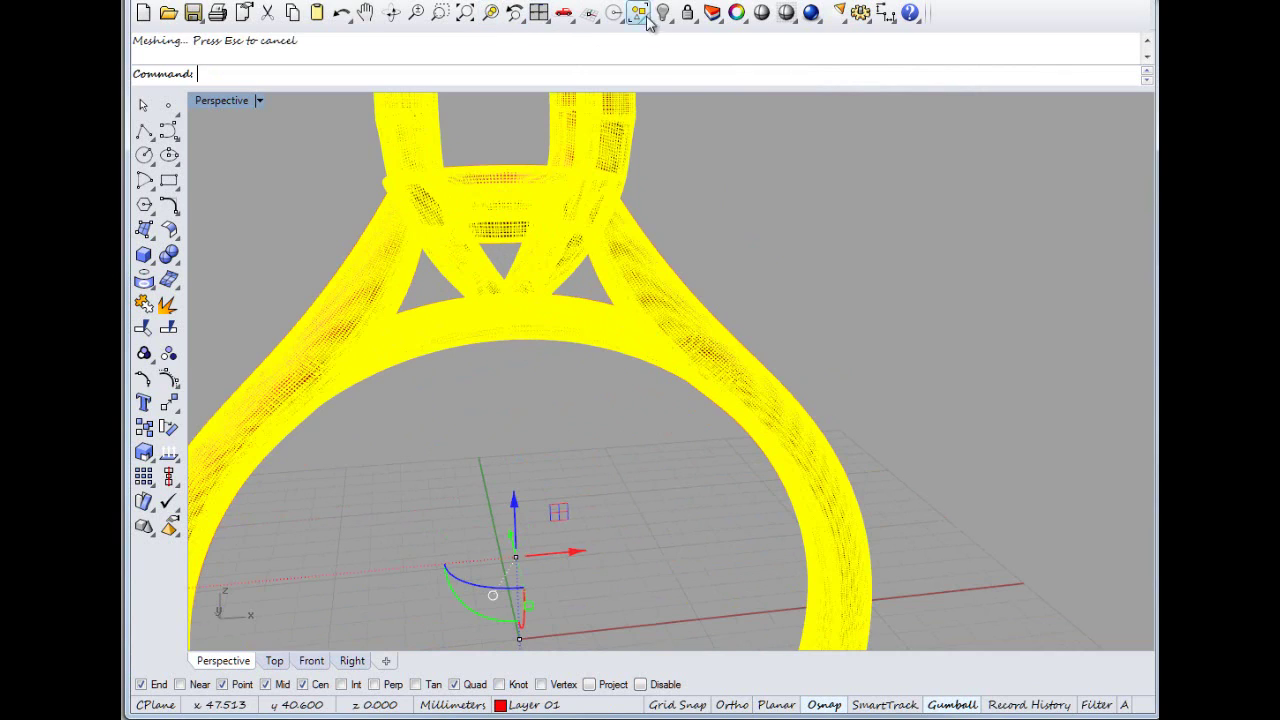
{"action": "left_click", "coordinate": [712, 12]}
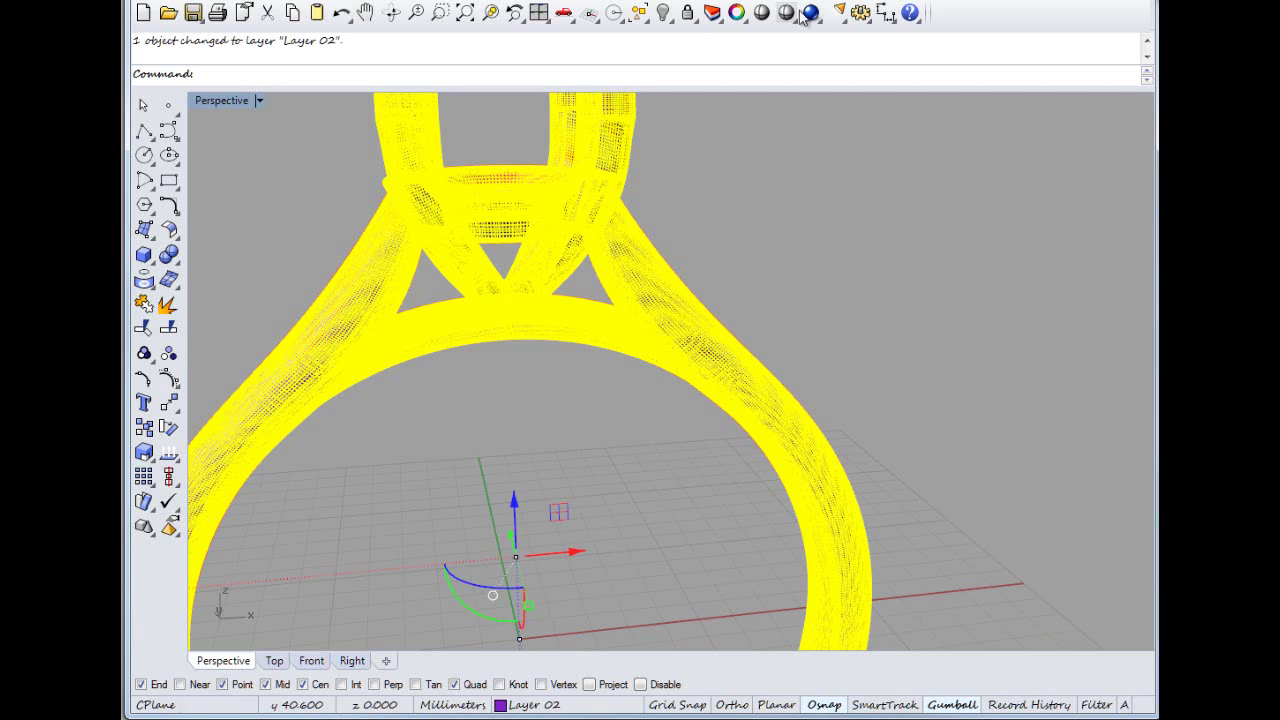
{"action": "left_click", "coordinate": [1024, 379]}
{"action": "right_click_drag", "start_coordinate": [538, 306], "coordinate": [633, 175]}
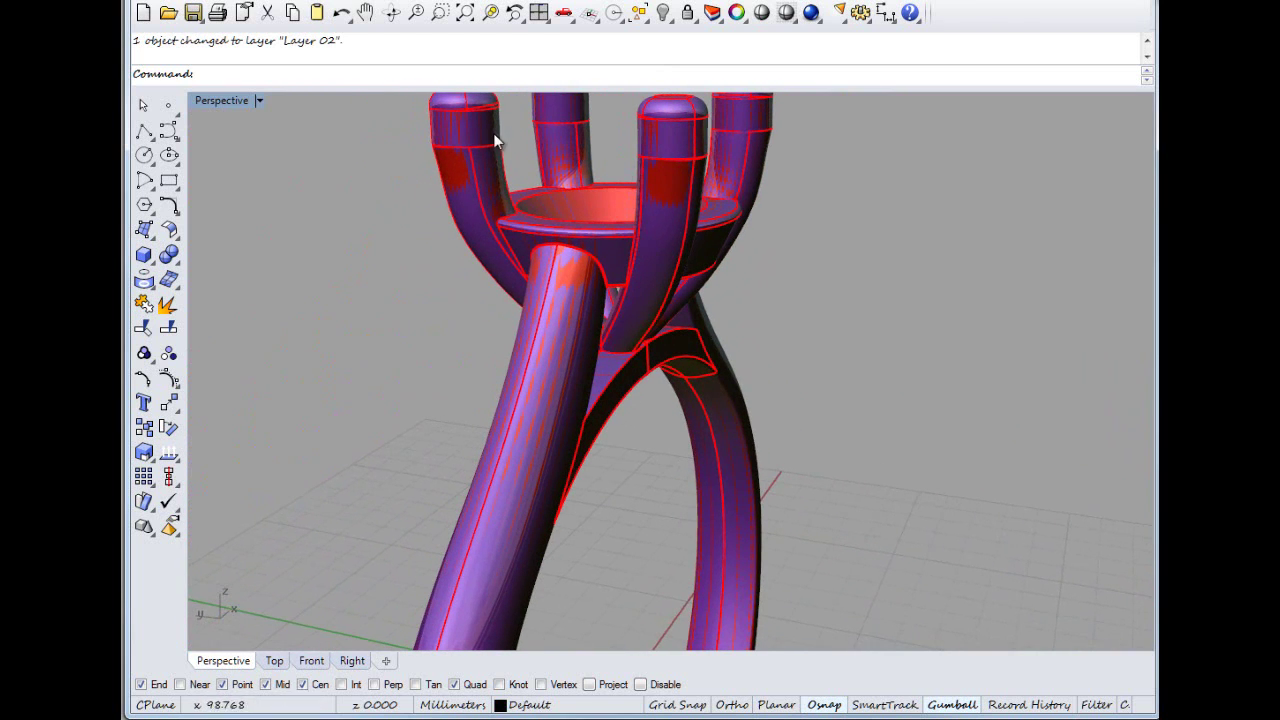
Examine the purple mesh against the original polysurface around the prongs, seat and shank from several angles
{"action": "left_click", "coordinate": [557, 314]}
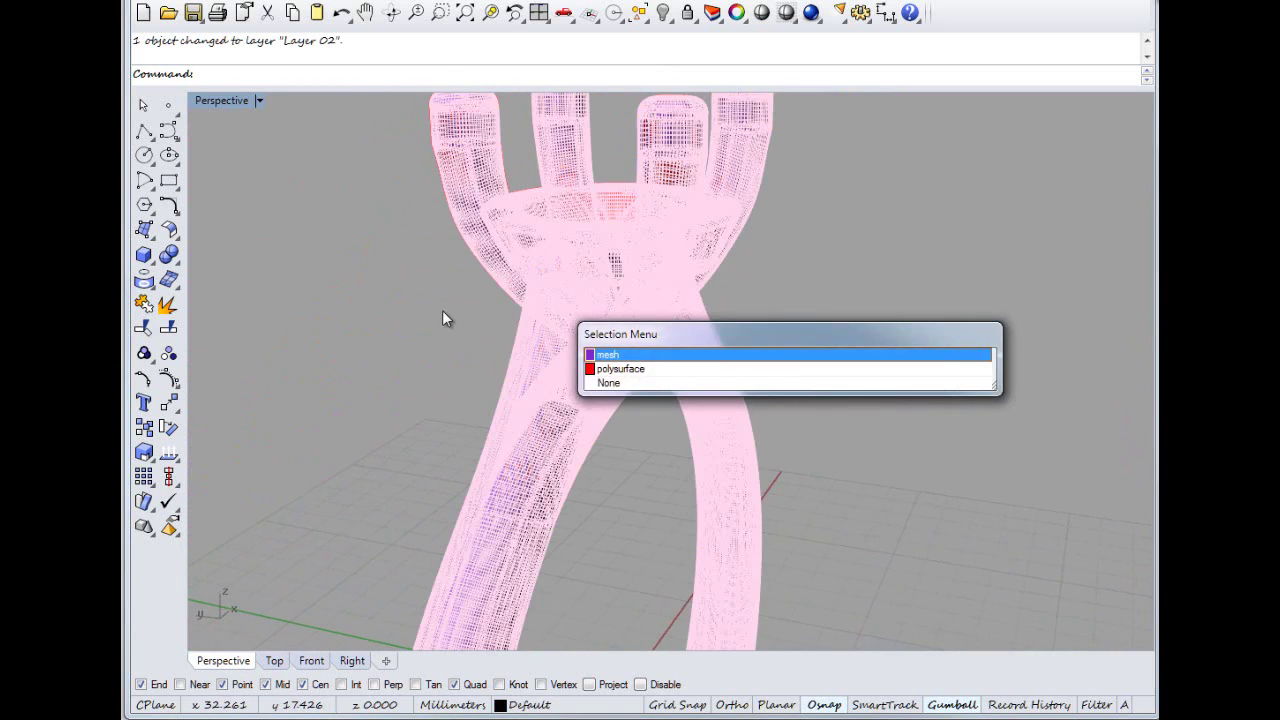
{"action": "left_click", "coordinate": [604, 356]}
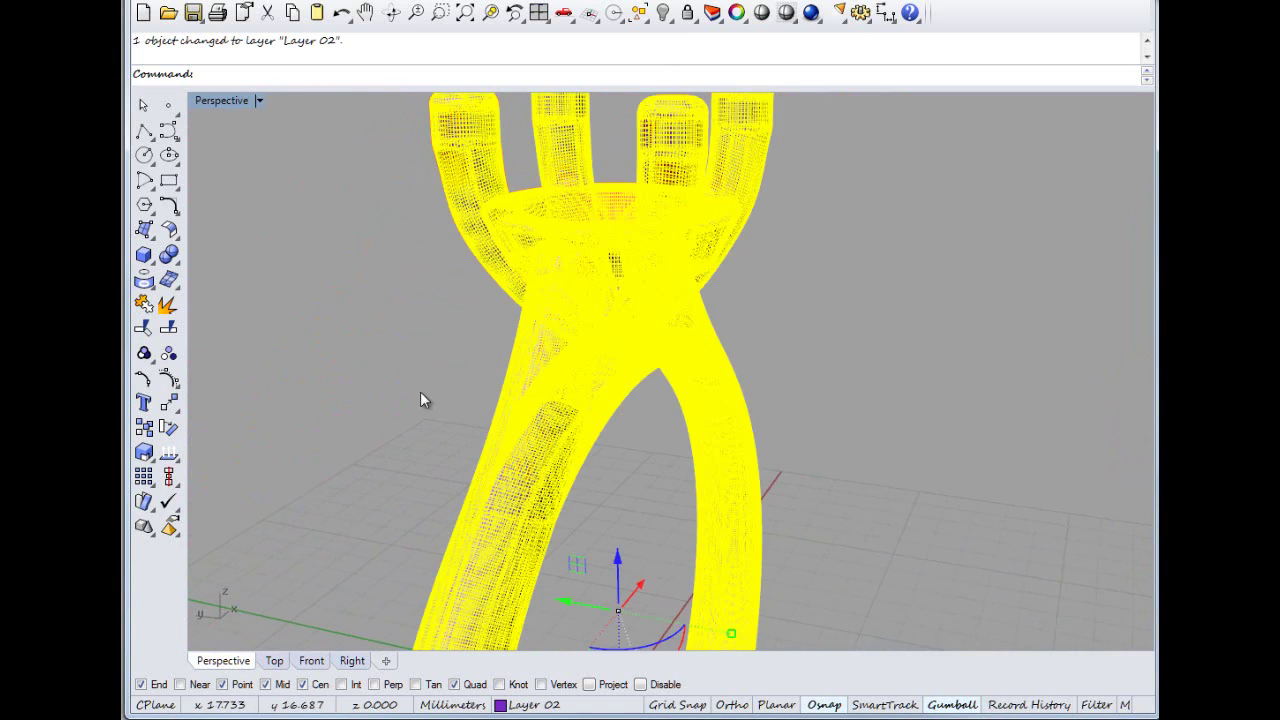
{"action": "left_click", "coordinate": [421, 393]}
{"action": "scroll", "coordinate": [610, 343], "scroll_direction": "down", "scroll_amount": 6}
{"action": "scroll", "coordinate": [610, 343], "scroll_direction": "up", "scroll_amount": 6}
{"action": "mouse_move", "coordinate": [652, 354]}
{"action": "right_mouse_down"}
{"action": "mouse_move", "coordinate": [664, 401]}
{"action": "mouse_move", "coordinate": [612, 394]}
{"action": "right_mouse_up"}
{"action": "scroll", "coordinate": [612, 396], "scroll_direction": "down", "scroll_amount": 6}
{"action": "scroll", "coordinate": [553, 408], "scroll_direction": "up", "scroll_amount": 2}
{"action": "left_click", "coordinate": [499, 376]}
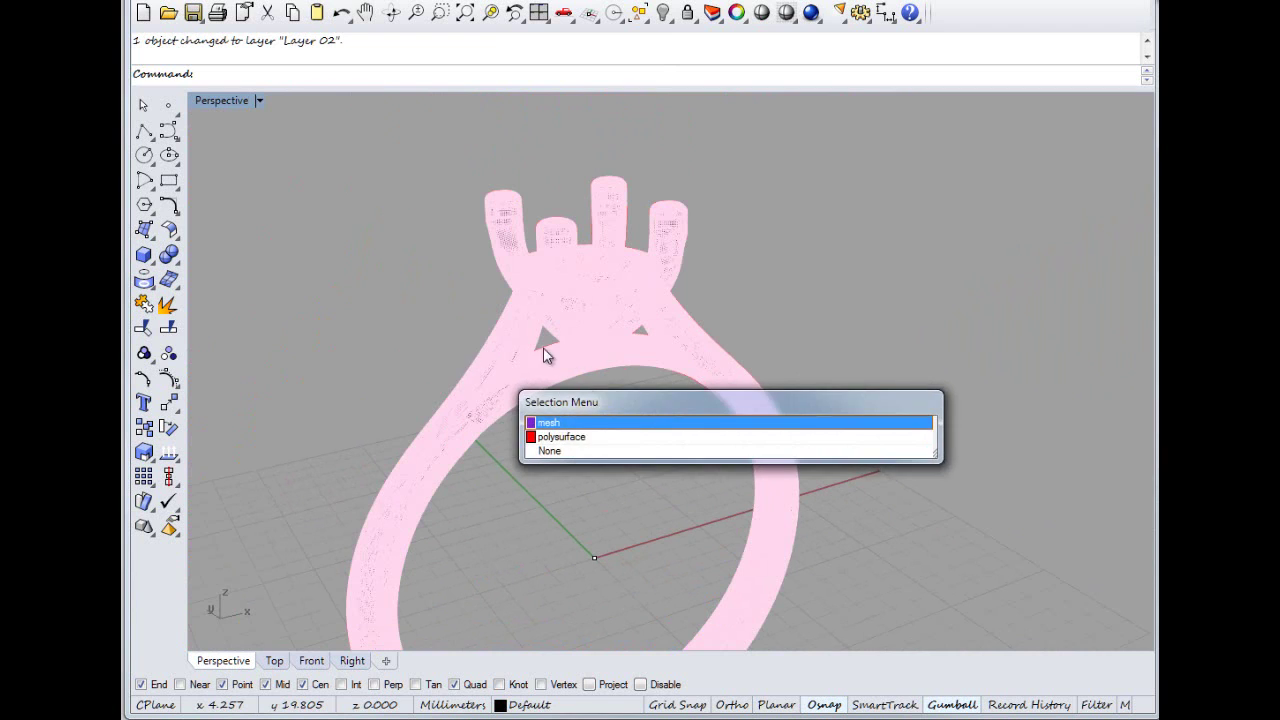
{"action": "left_click", "coordinate": [552, 424]}
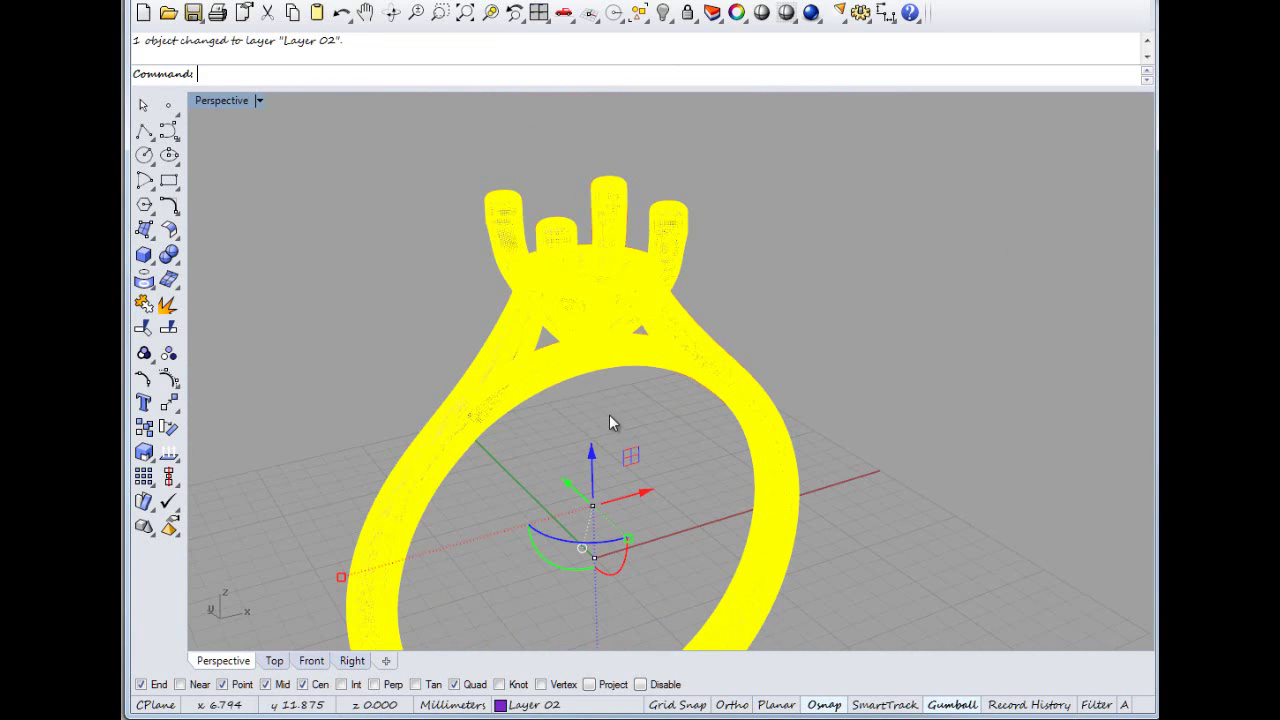
{"action": "right_click_drag", "start_coordinate": [609, 414], "coordinate": [634, 403]}
{"action": "scroll", "coordinate": [698, 452], "scroll_direction": "down", "scroll_amount": 5}
{"action": "scroll", "coordinate": [600, 422], "scroll_direction": "up", "scroll_amount": 3}
{"action": "scroll", "coordinate": [748, 419], "scroll_direction": "up", "scroll_amount": 3}
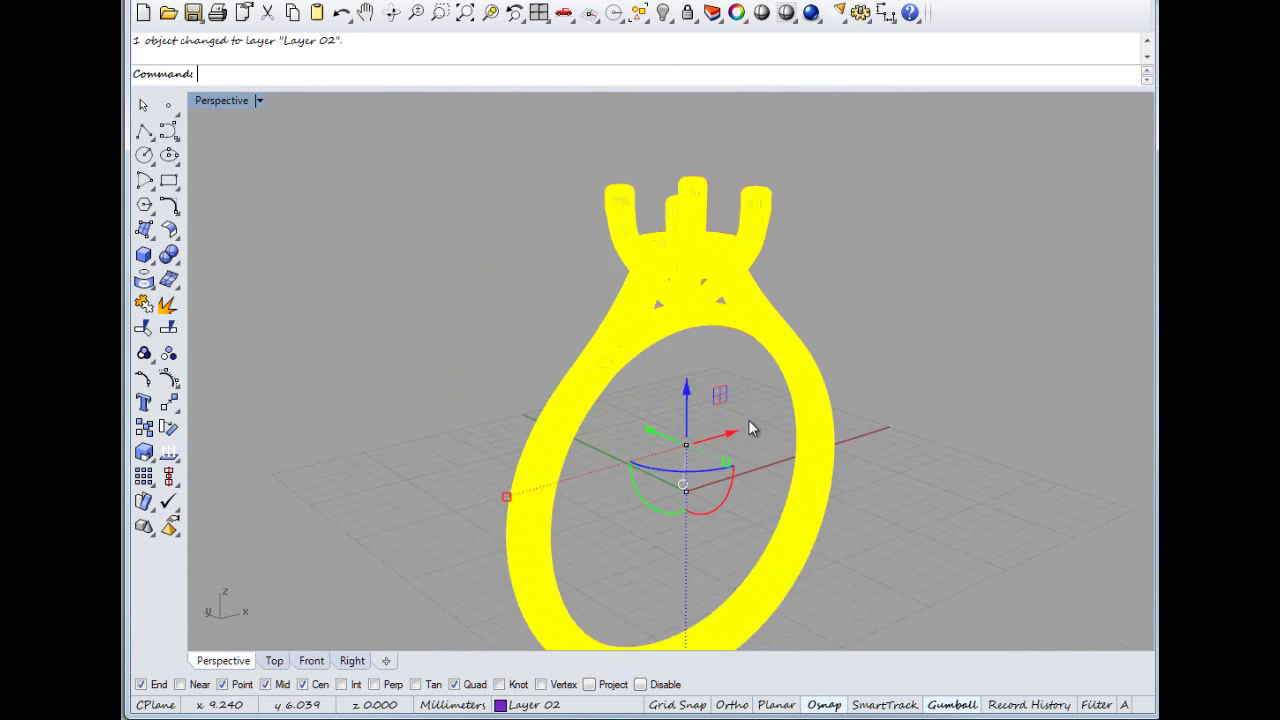
{"action": "scroll", "coordinate": [749, 421], "scroll_direction": "up", "scroll_amount": 4}
{"action": "left_click", "coordinate": [911, 345]}
{"action": "right_click_drag", "start_coordinate": [618, 395], "coordinate": [601, 442]}
{"action": "scroll", "coordinate": [548, 333], "scroll_direction": "down", "scroll_amount": 1}
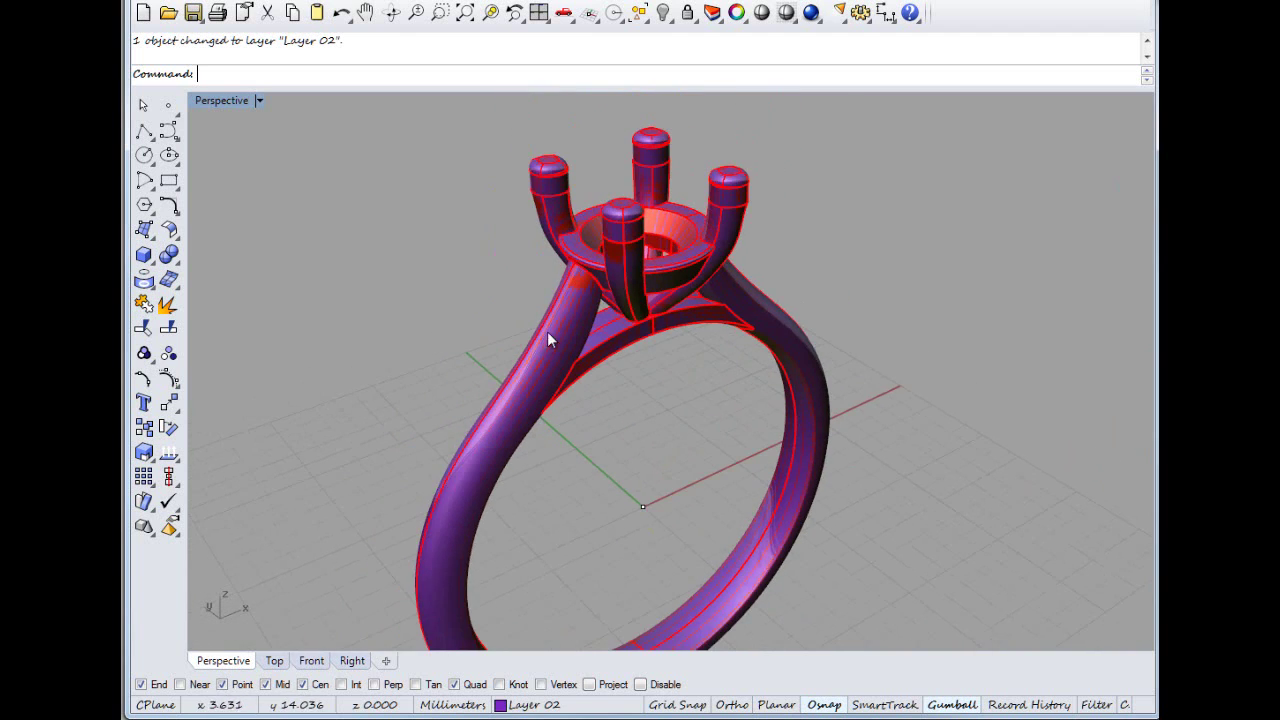
Offset the ring mesh outward by 0.1 mm with the direction flipped, Solid and BothSides off, keeping the input mesh
{"action": "left_click", "coordinate": [548, 333]}
{"action": "left_click", "coordinate": [640, 340]}
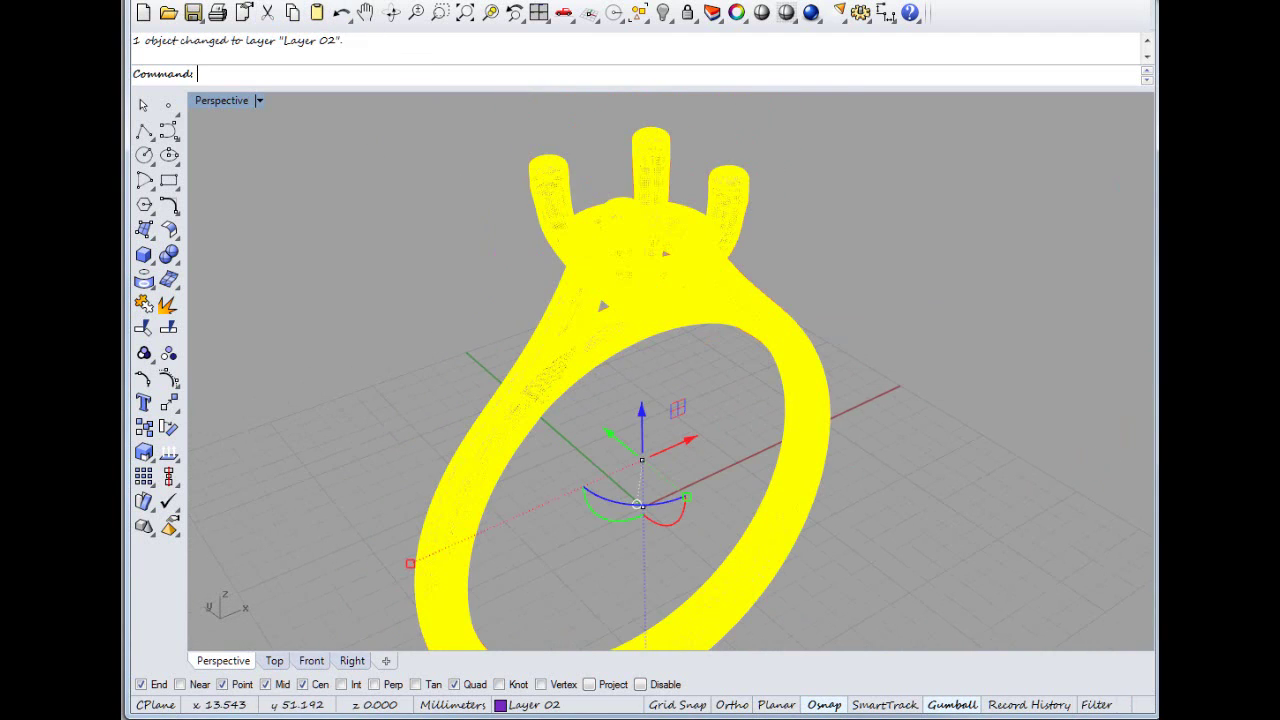
{"action": "left_click", "coordinate": [367, 1]}
{"action": "left_click", "coordinate": [404, 41]}
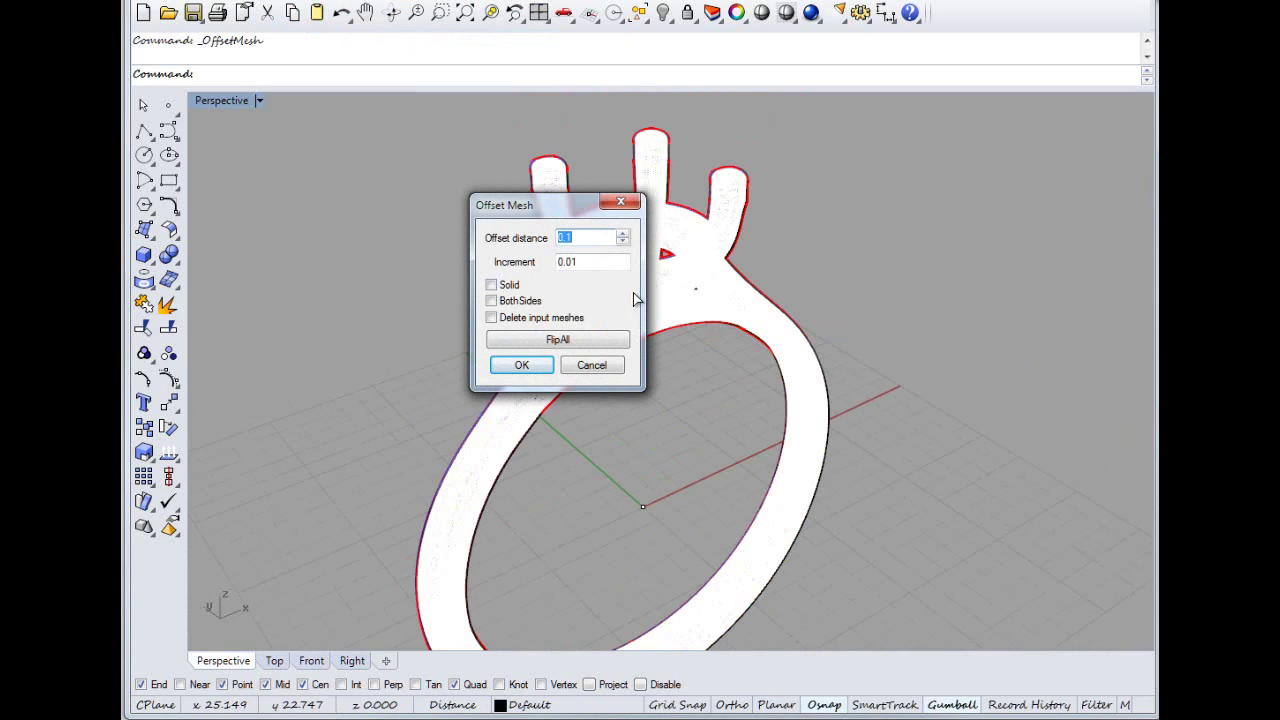
{"action": "type", "text": "0.11"}
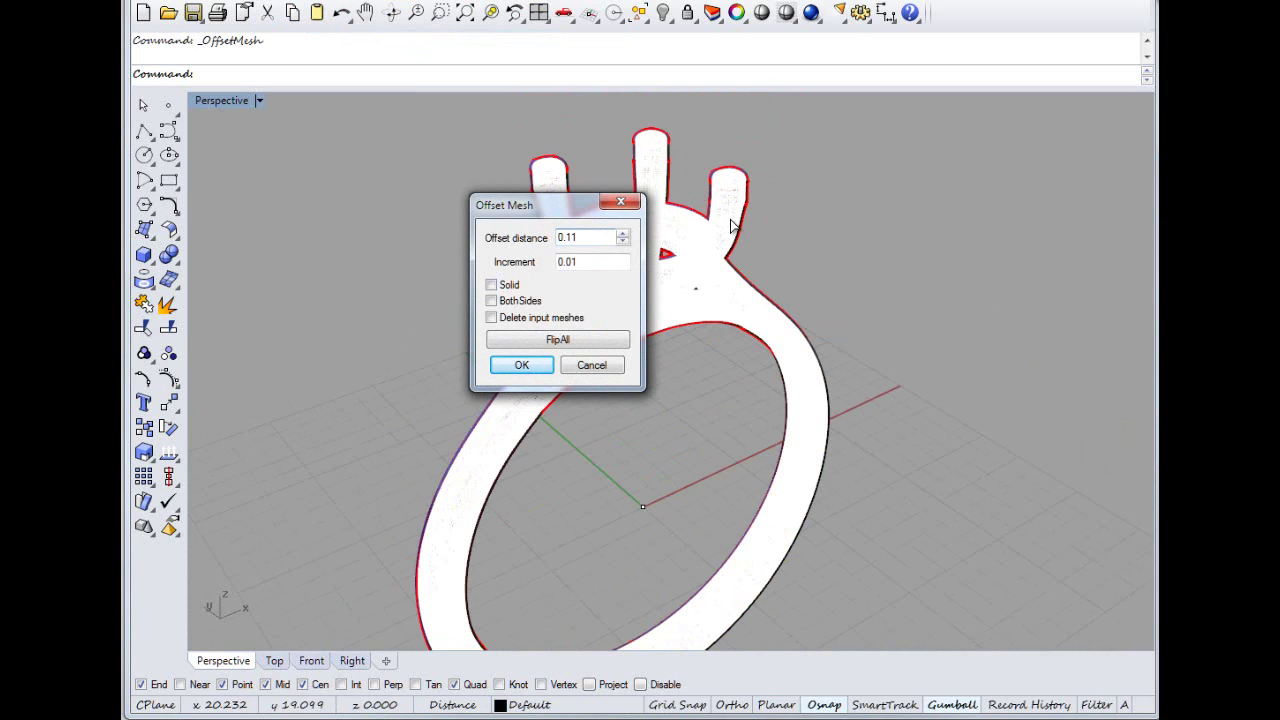
{"action": "left_click", "coordinate": [543, 348]}
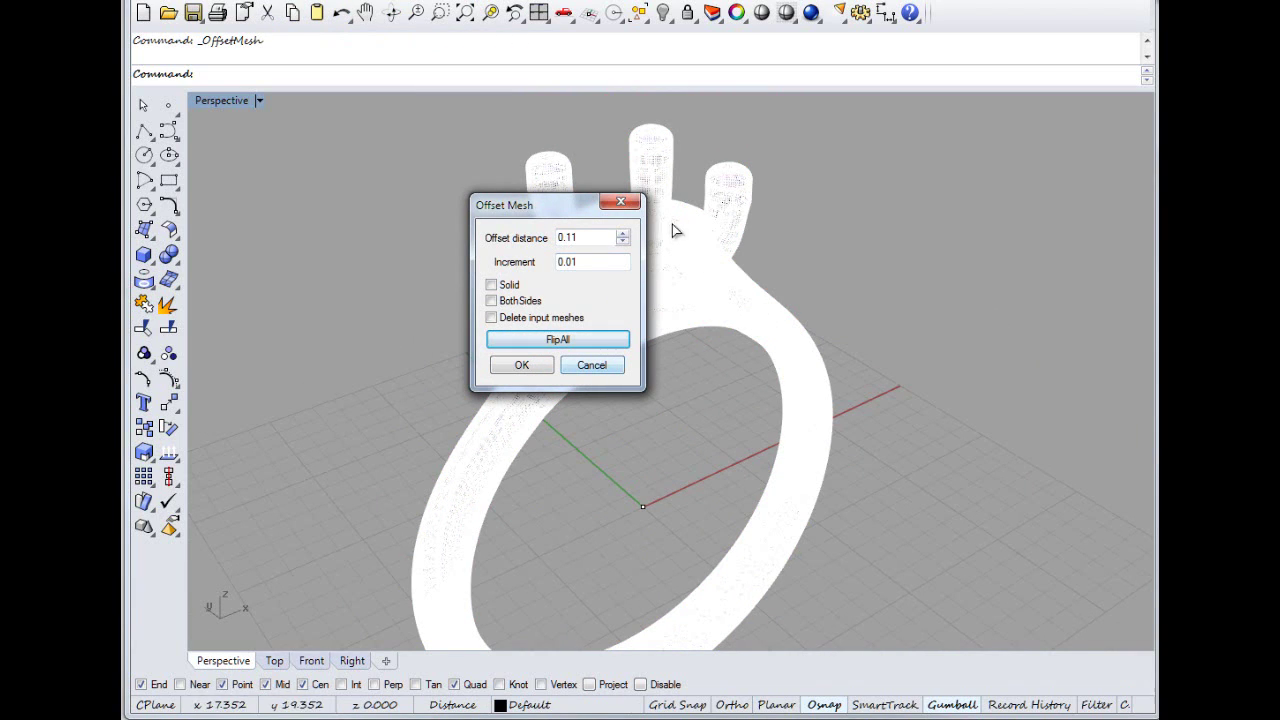
{"action": "left_click", "coordinate": [588, 240]}
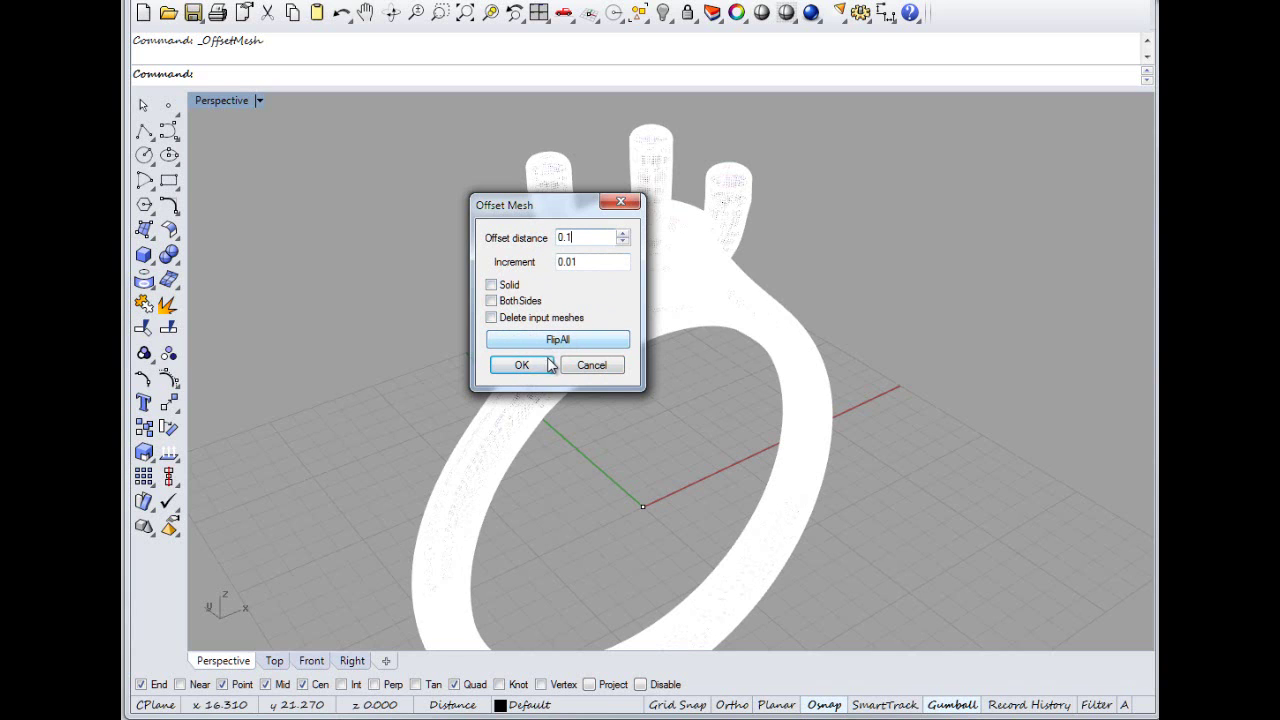
{"action": "left_click", "coordinate": [519, 366]}
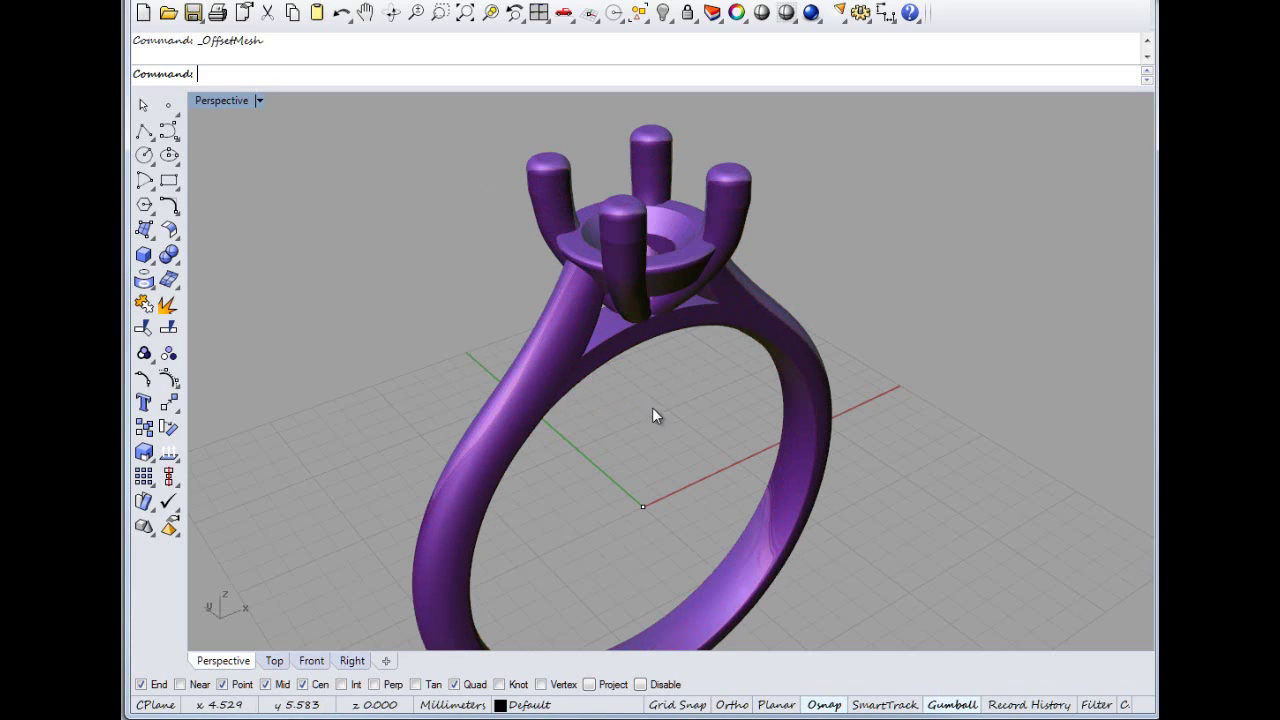
Select the offset ring mesh and move it to Layer 04
{"action": "mouse_move", "coordinate": [623, 363]}
{"action": "right_mouse_down"}
{"action": "mouse_move", "coordinate": [560, 508]}
{"action": "mouse_move", "coordinate": [571, 459]}
{"action": "right_mouse_up"}
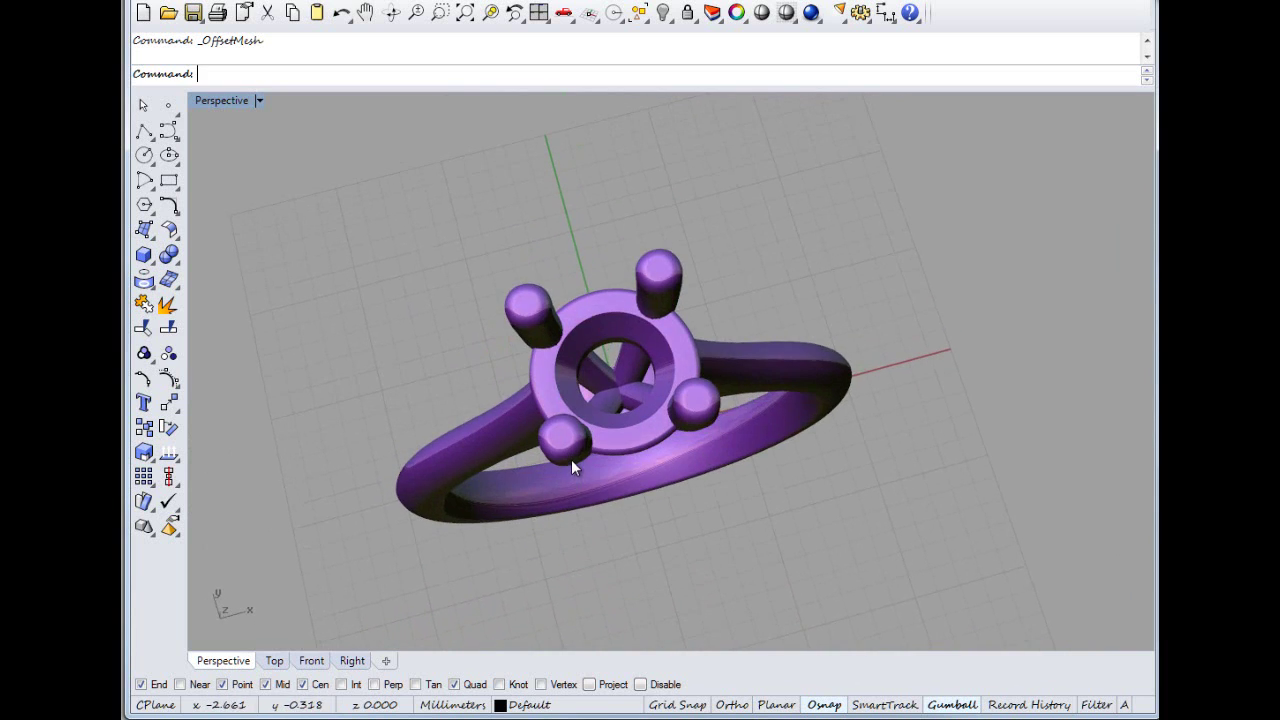
{"action": "left_click", "coordinate": [571, 459]}
{"action": "key", "text": "Escape"}
{"action": "left_click", "coordinate": [764, 345]}
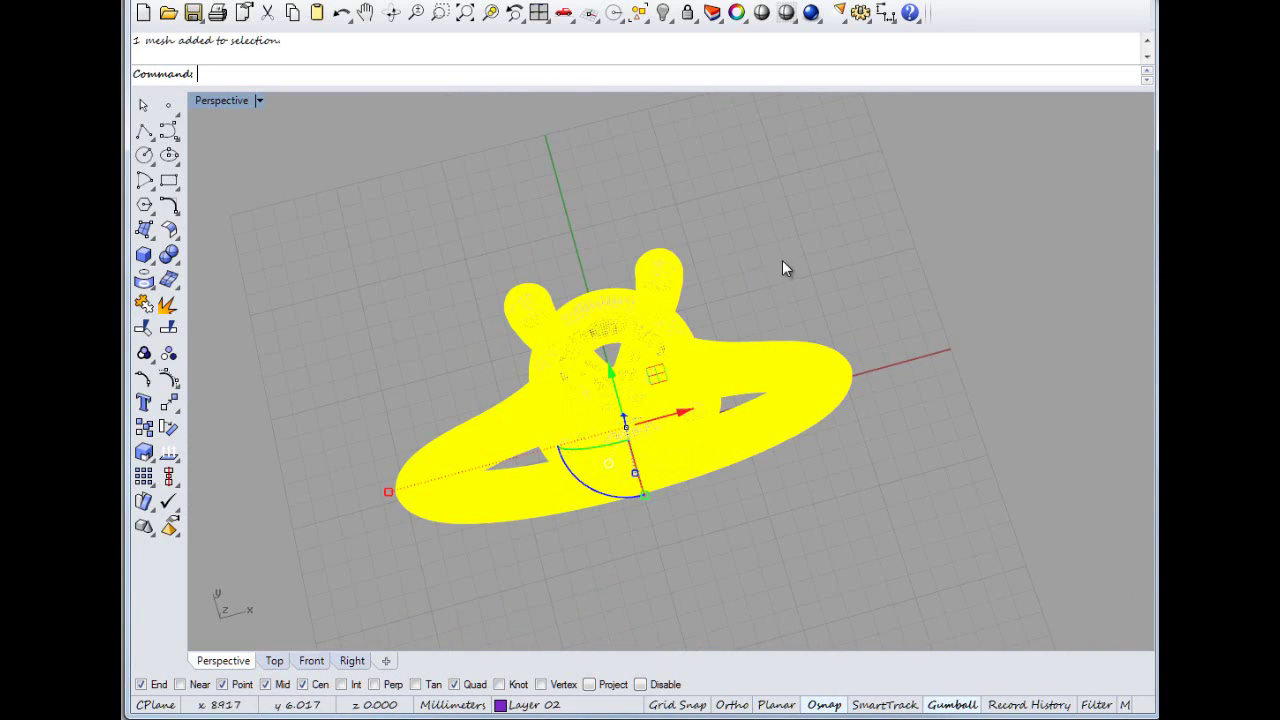
{"action": "scroll", "coordinate": [678, 257], "scroll_direction": "up", "scroll_amount": 5}
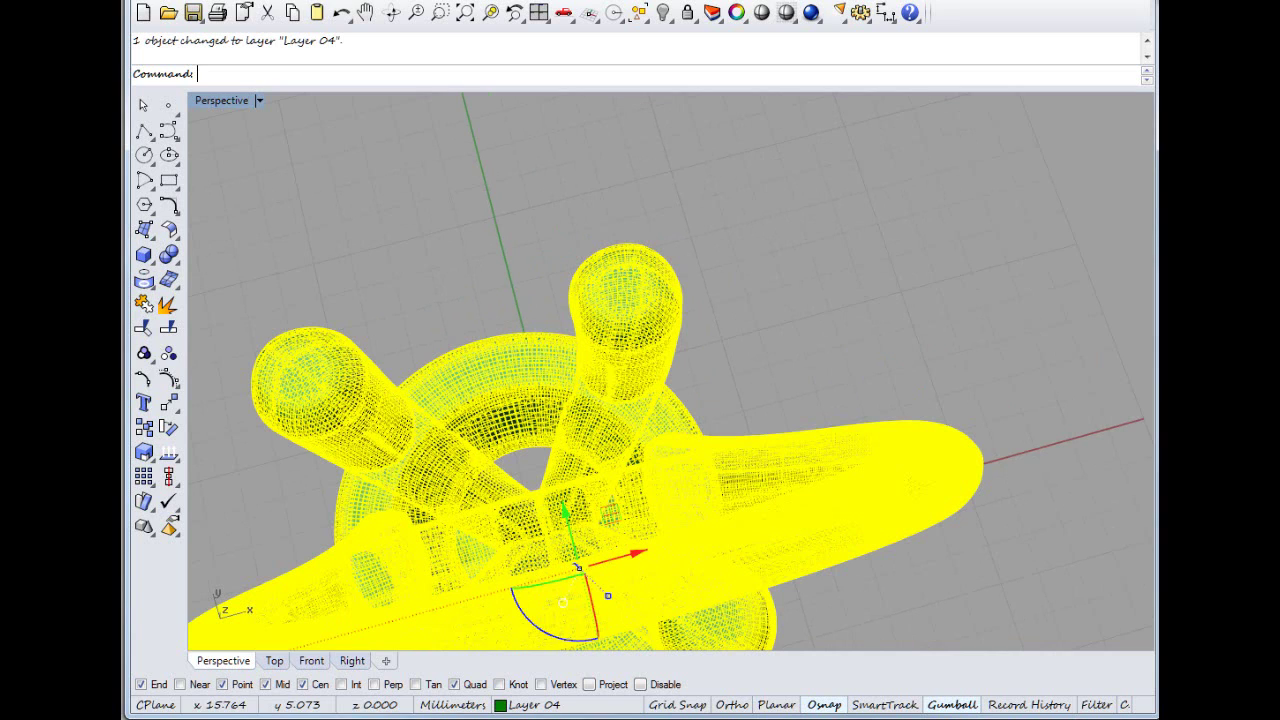
{"action": "key", "text": "Escape"}
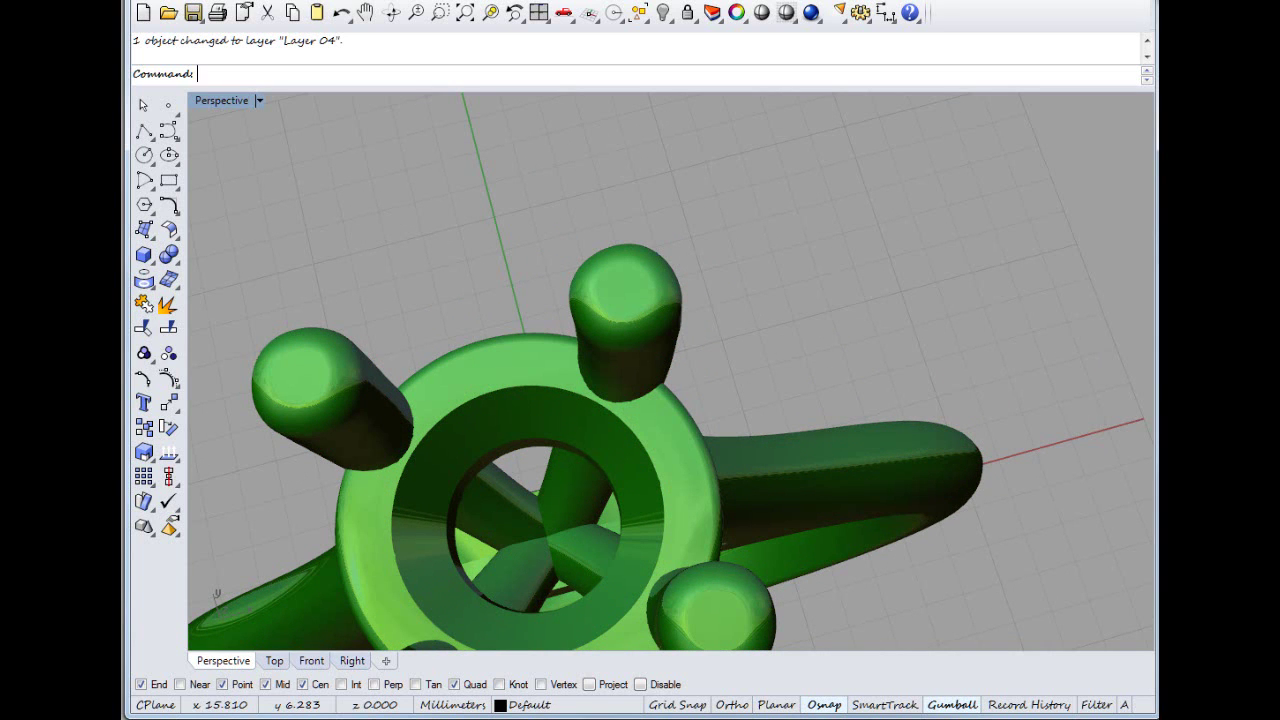
Inspect the green offset mesh's prongs, seat and shank from the side and at an angle
{"action": "scroll", "coordinate": [584, 436], "scroll_direction": "down", "scroll_amount": 7}
{"action": "right_click_drag", "start_coordinate": [586, 421], "coordinate": [575, 240]}
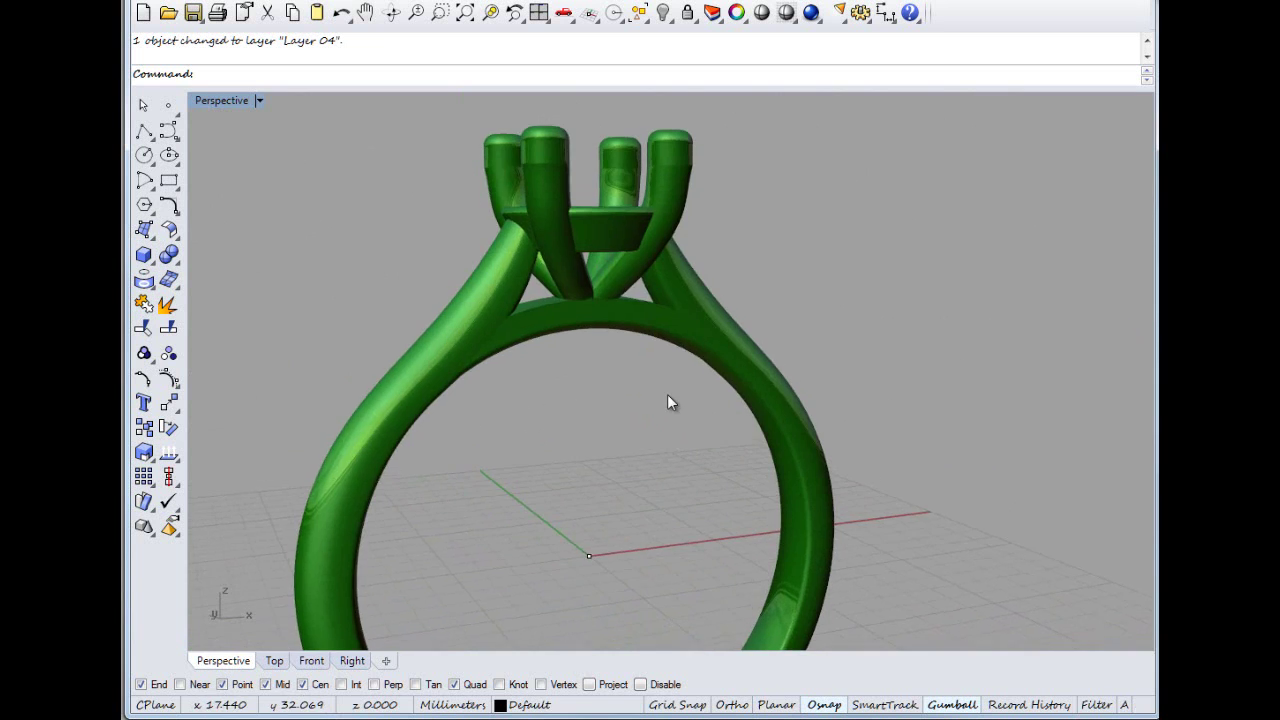
{"action": "scroll", "coordinate": [667, 403], "scroll_direction": "down", "scroll_amount": 3}
{"action": "right_click_drag", "start_coordinate": [640, 417], "coordinate": [571, 382]}
{"action": "scroll", "coordinate": [676, 477], "scroll_direction": "down", "scroll_amount": 2}
{"action": "scroll", "coordinate": [676, 477], "scroll_direction": "up", "scroll_amount": 3}
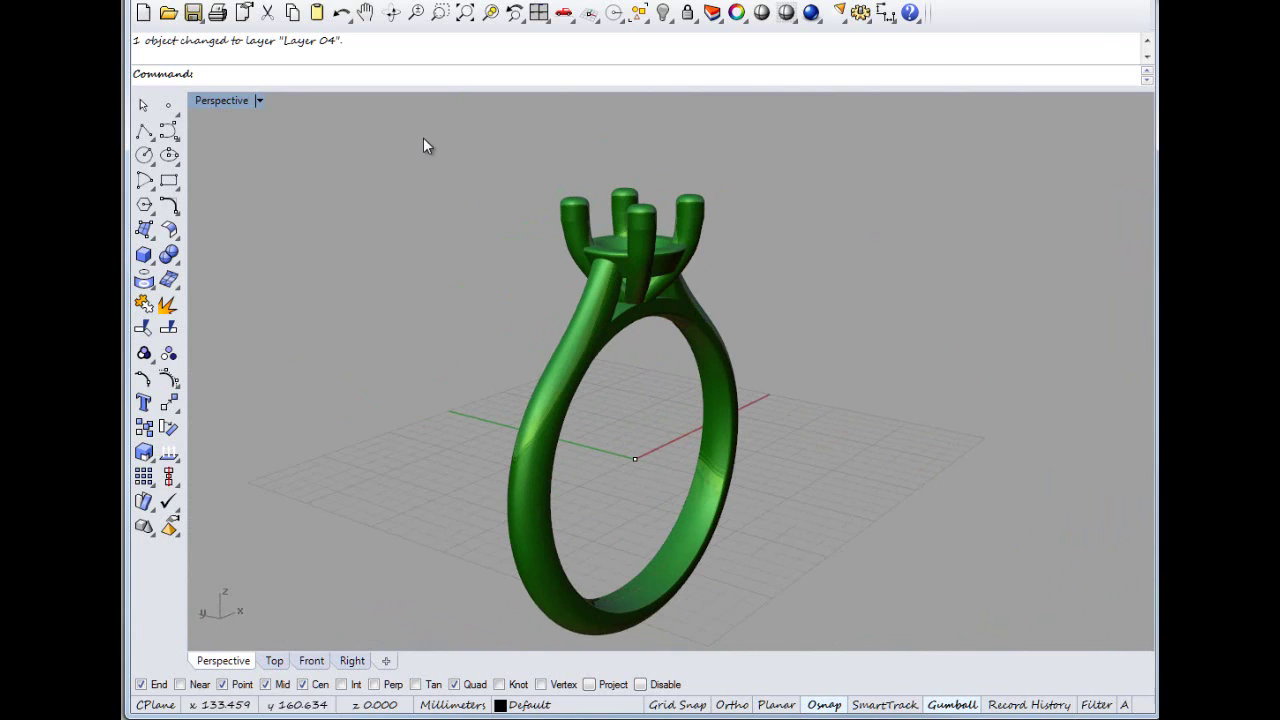